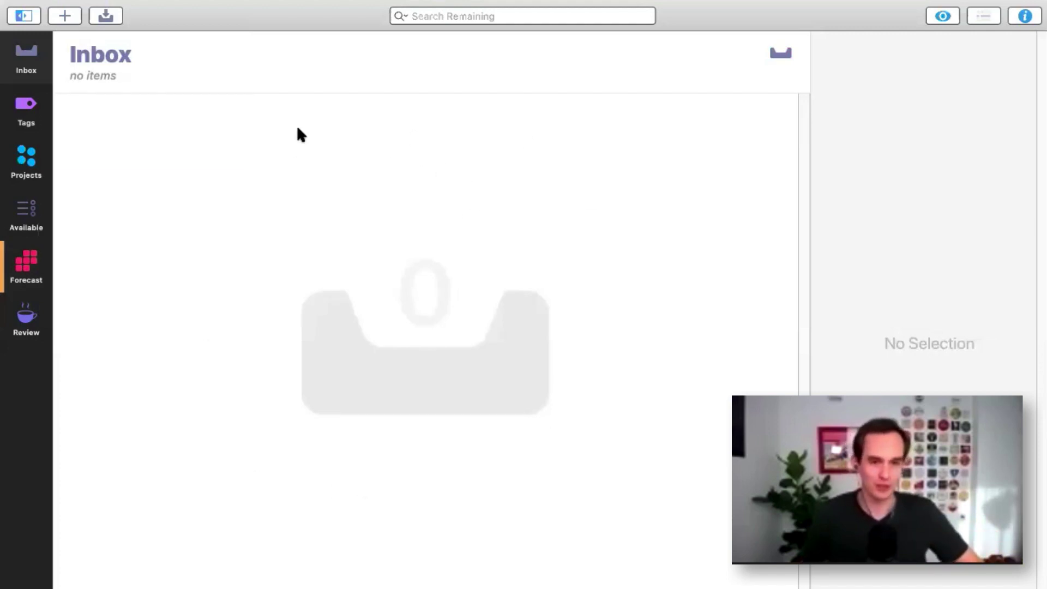
Step: Open the project overview and look through its folders and projects around the selected meditation retreat project
click(32, 172)
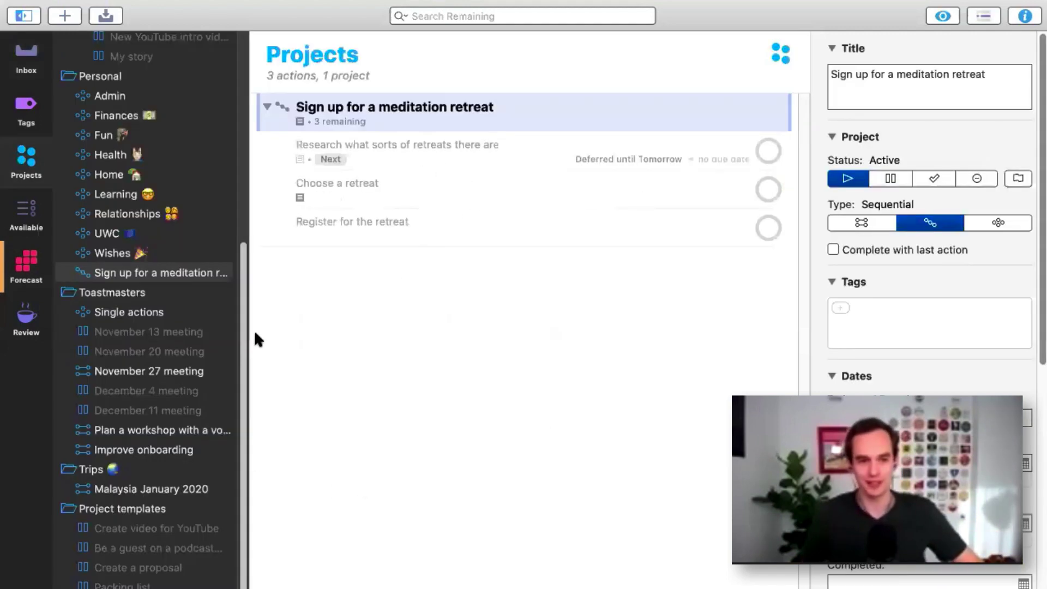
scroll(240, 305, up, 3)
drag(239, 295, 259, 102)
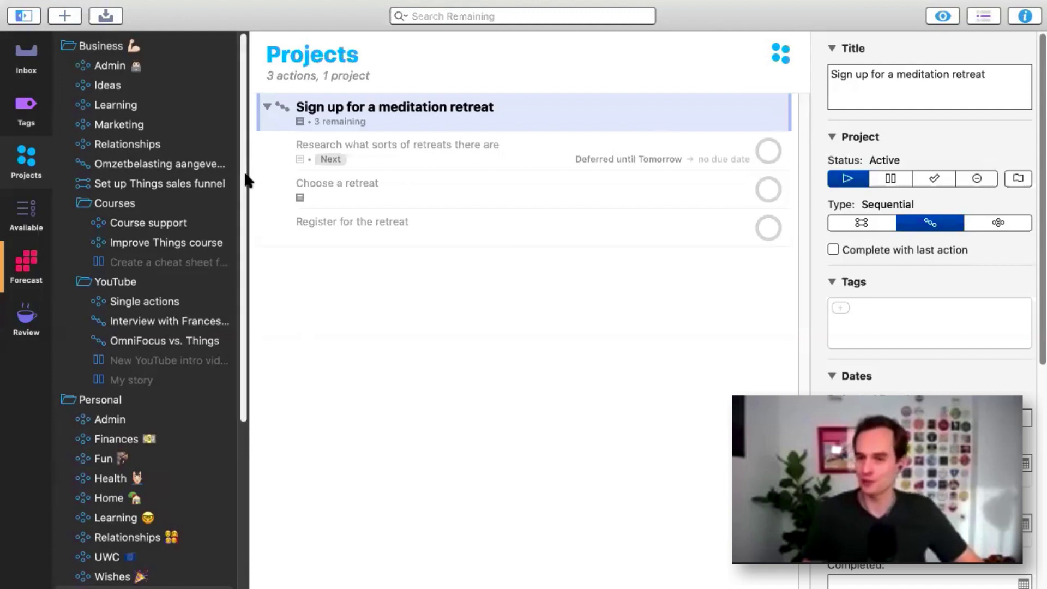
drag(256, 418, 251, 145)
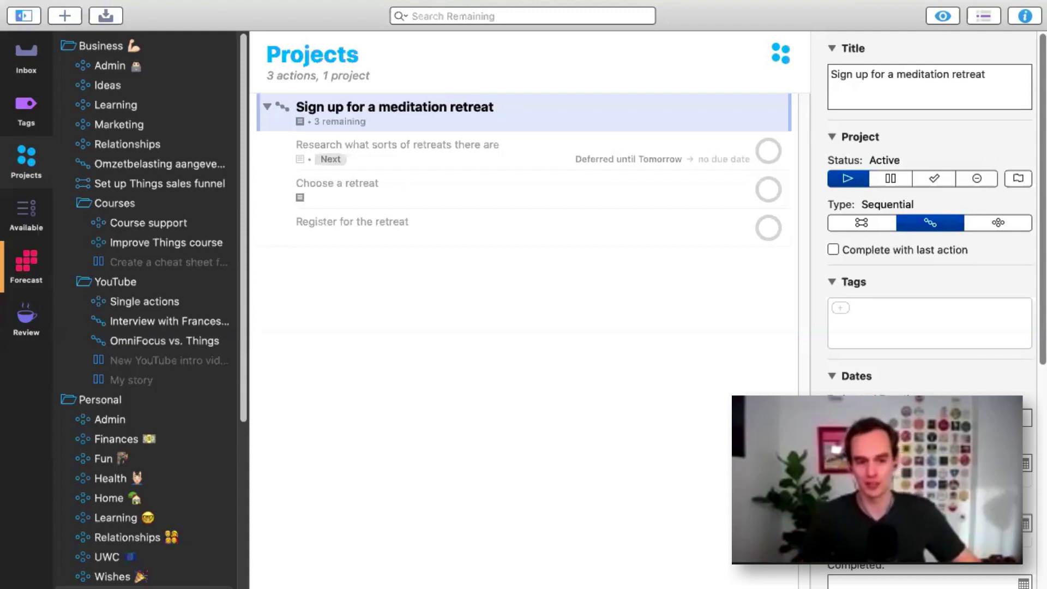
click(134, 585)
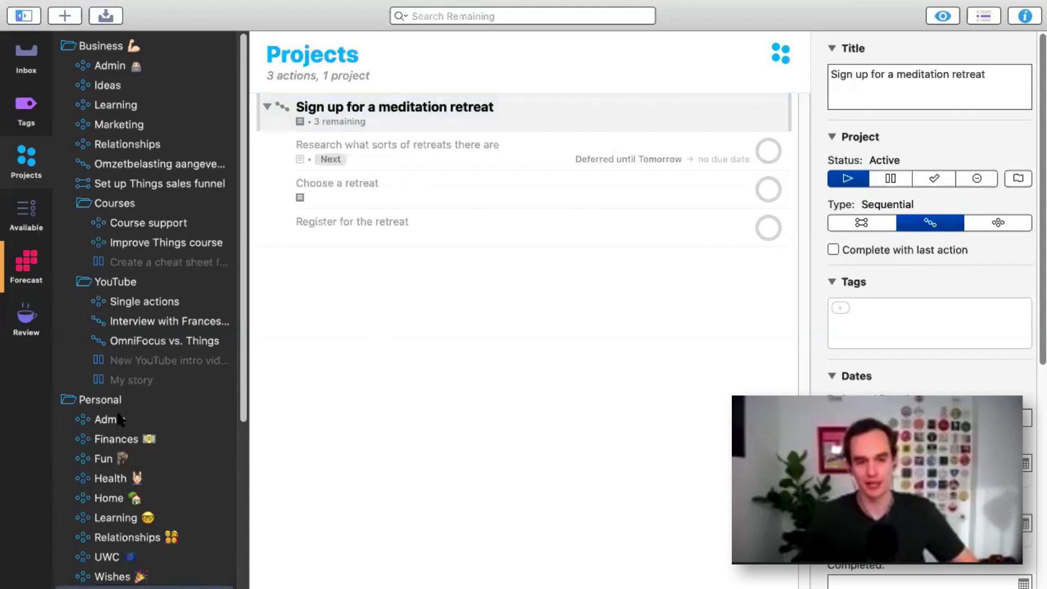
scroll(114, 346, down, 3)
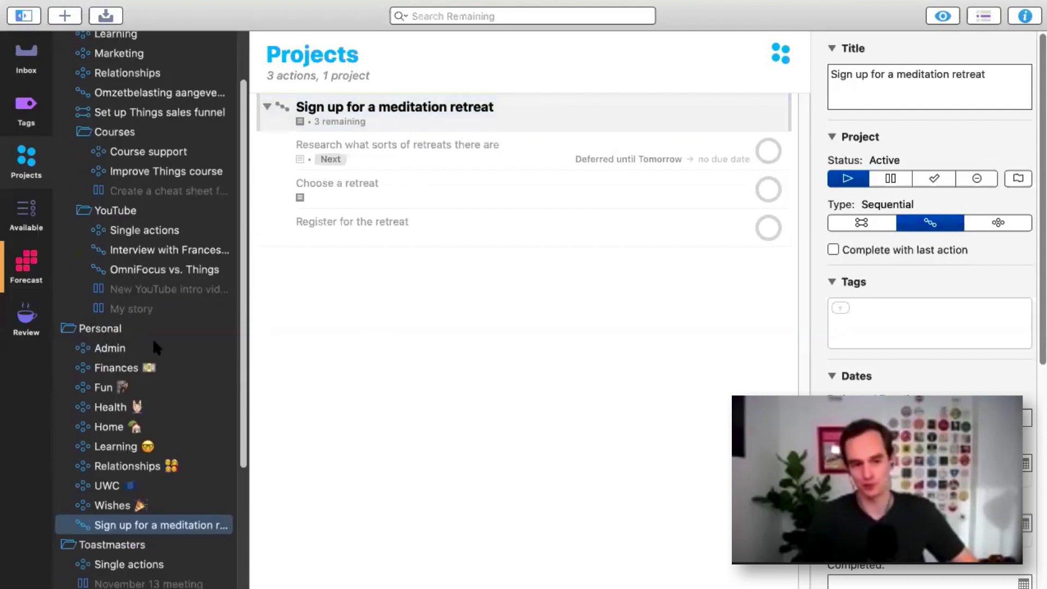
scroll(152, 338, up, 3)
scroll(115, 327, down, 1)
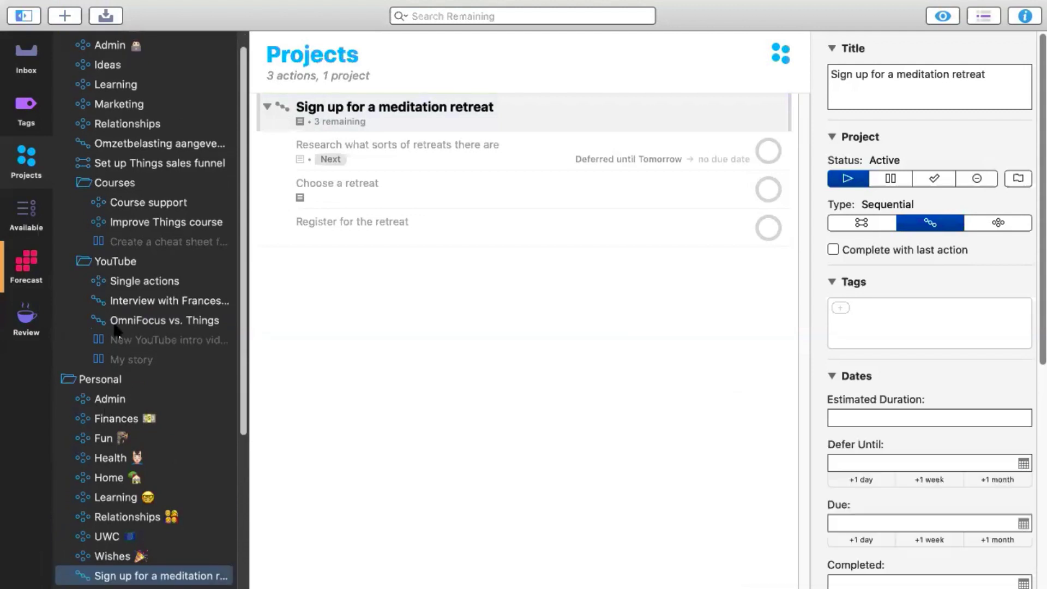
scroll(191, 470, down, 2)
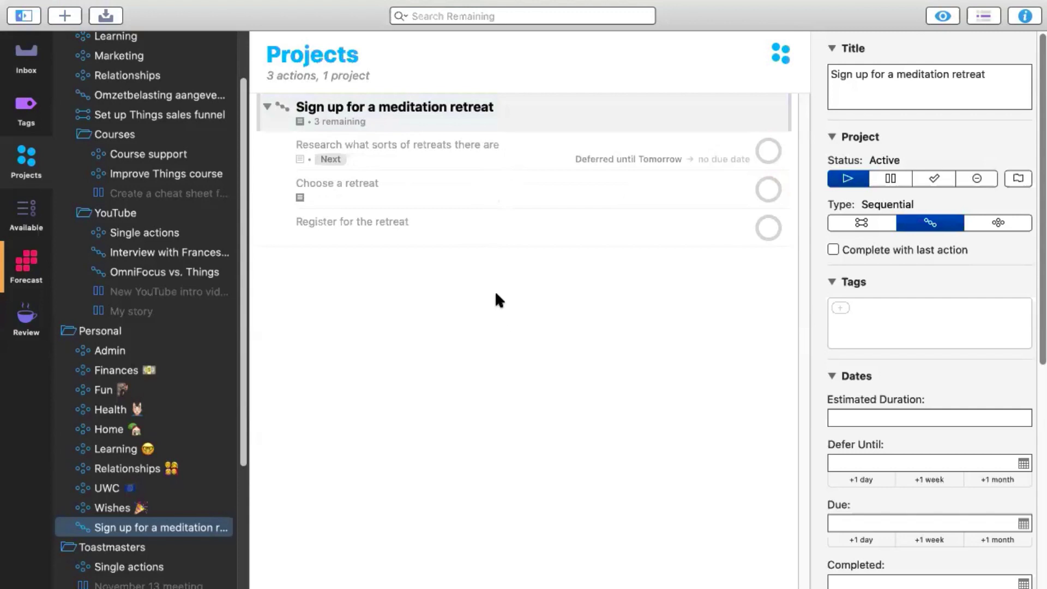
Step: Examine the three actions of the Sign up for a meditation retreat project, from researching retreats to registering
click(472, 149)
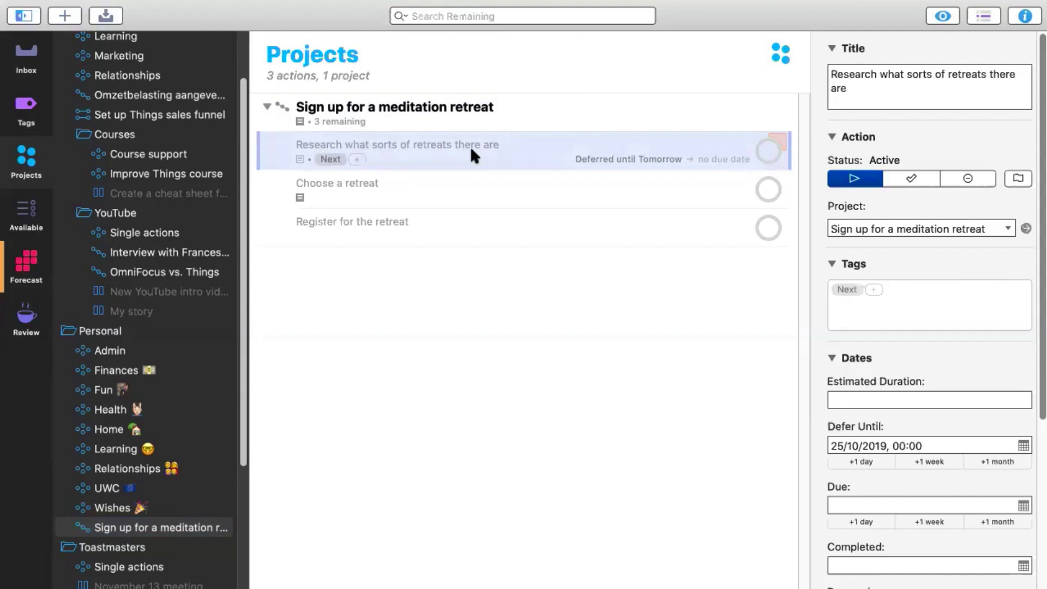
click(492, 280)
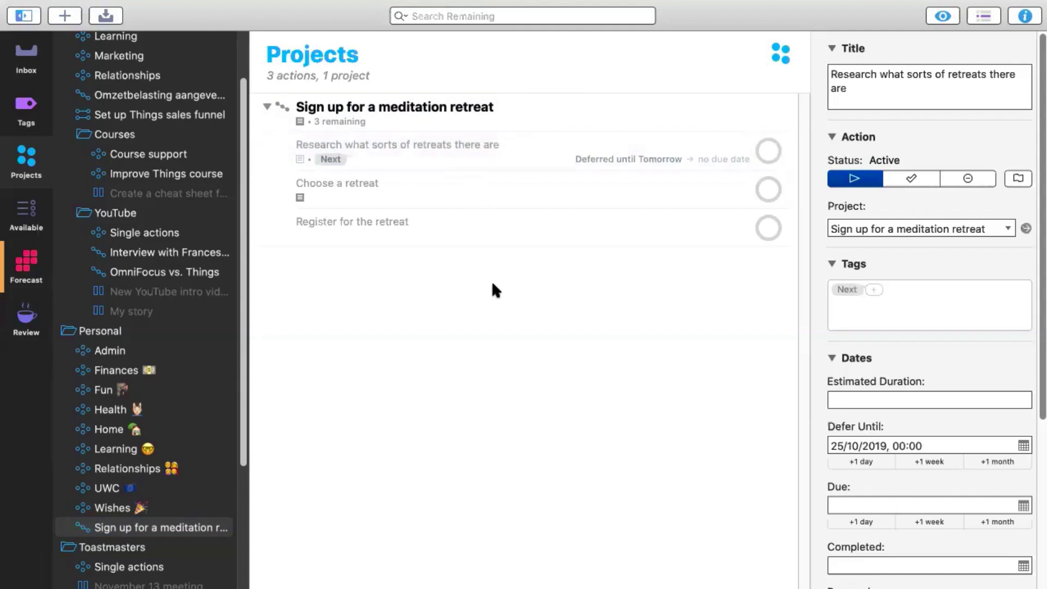
click(449, 146)
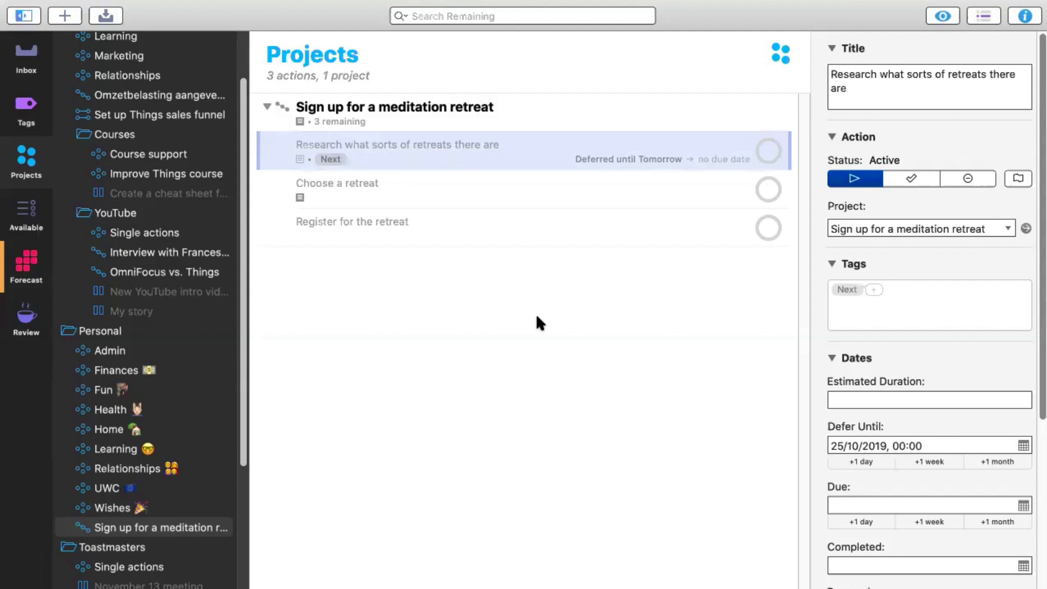
click(527, 188)
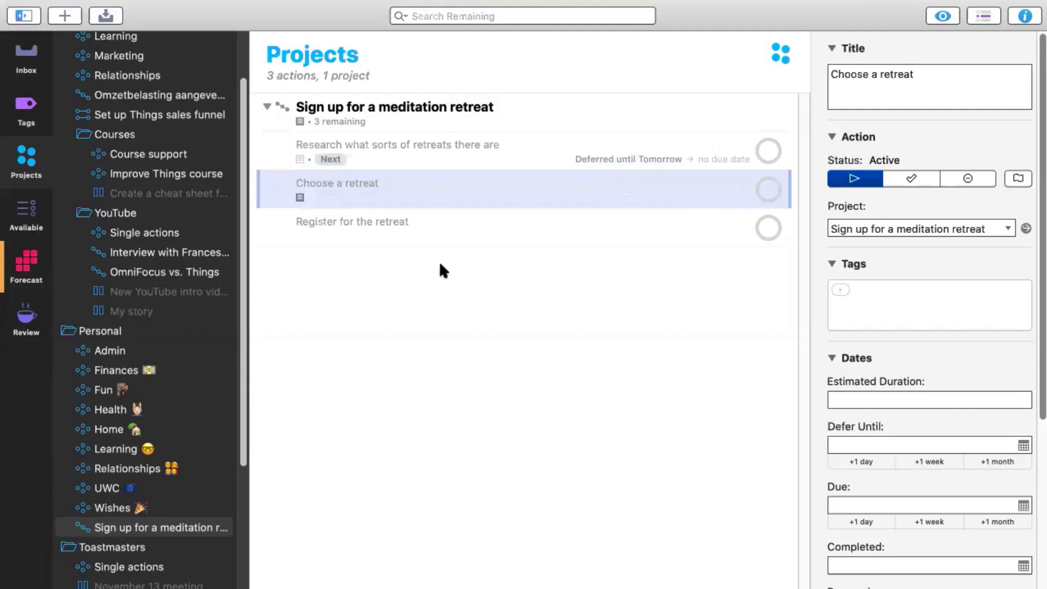
click(482, 222)
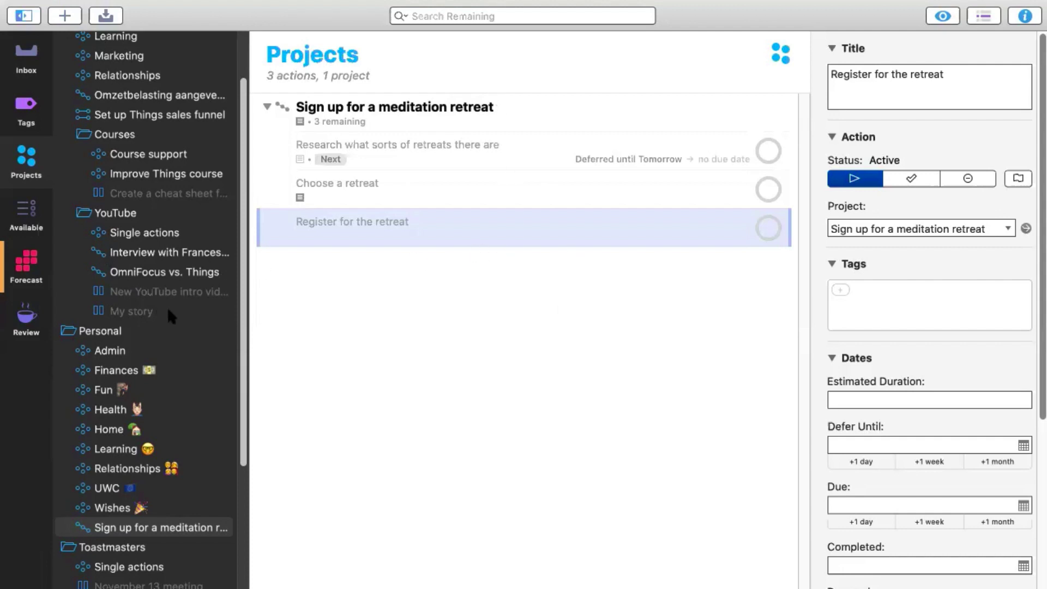
Step: Open the OmniFocus vs. Things project and go through its actions from Insert section screens to Upload video
click(164, 273)
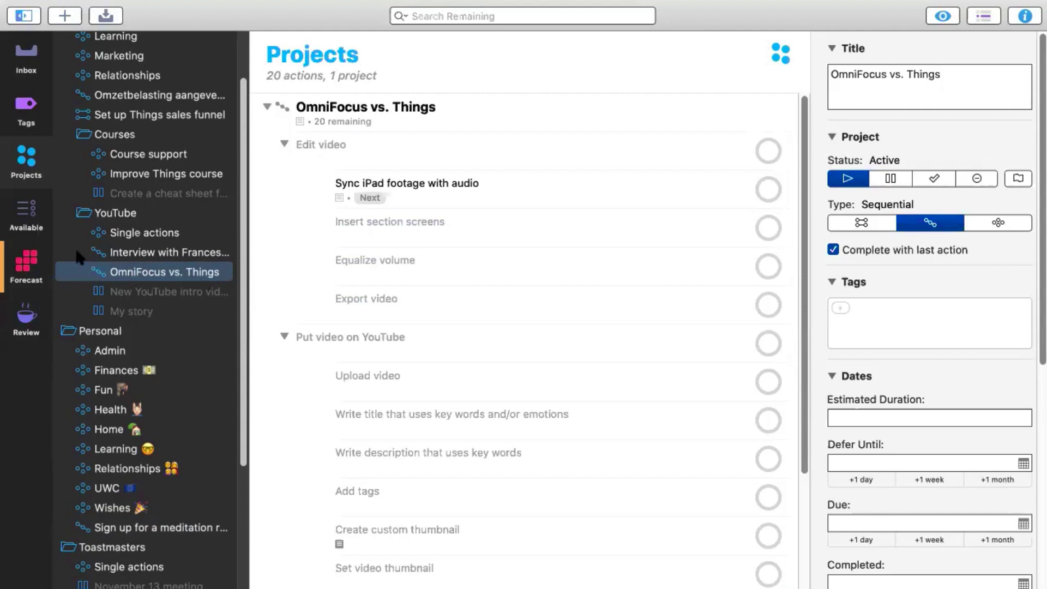
click(476, 213)
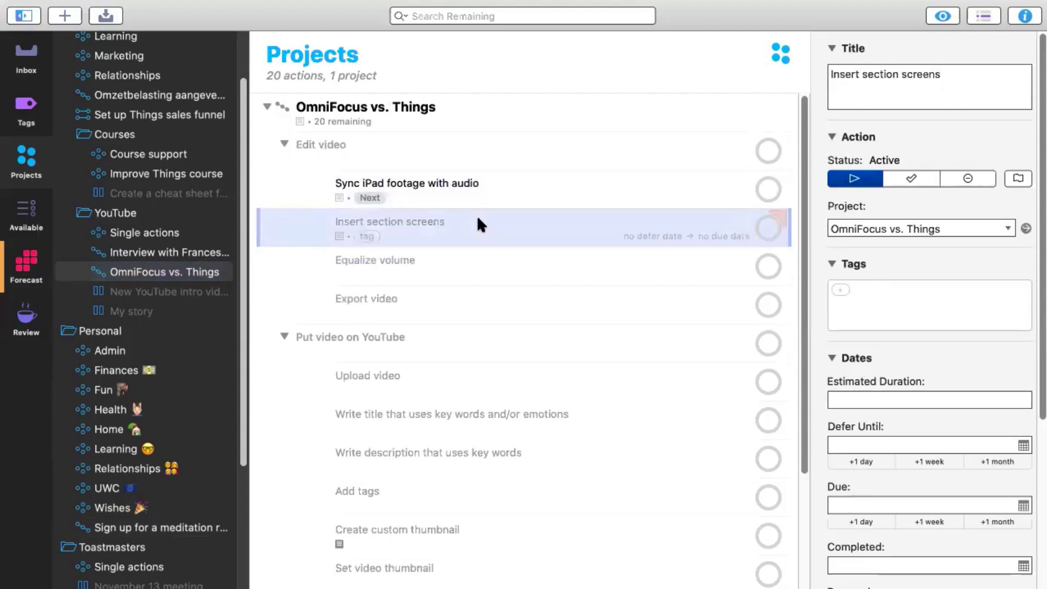
click(476, 262)
click(480, 303)
click(491, 341)
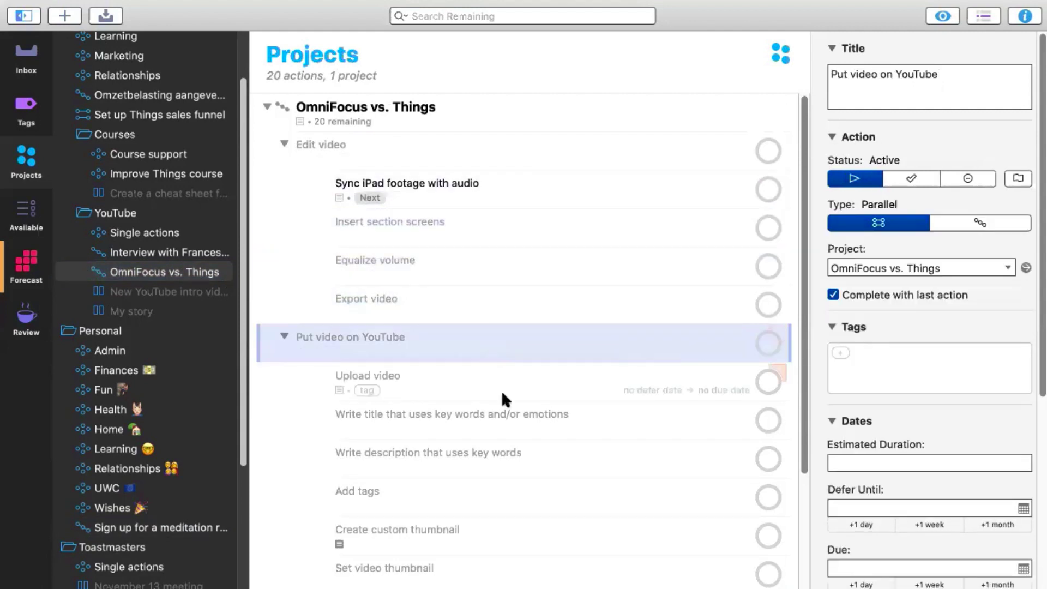
click(502, 389)
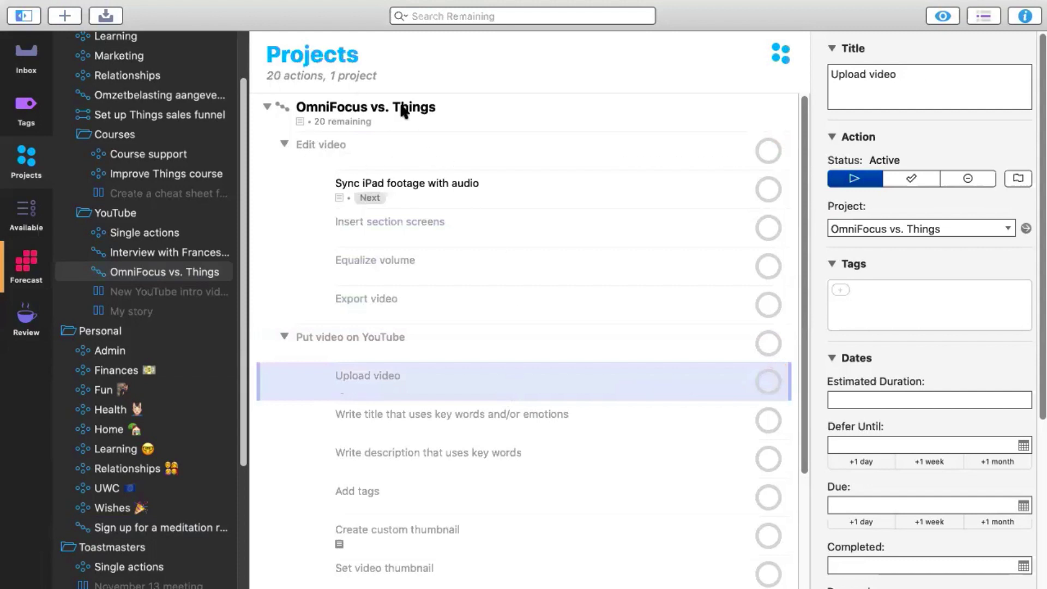
Step: Inspect the Edit video action group and the remaining actions under Put video on YouTube
click(335, 143)
mouse_move(437, 188)
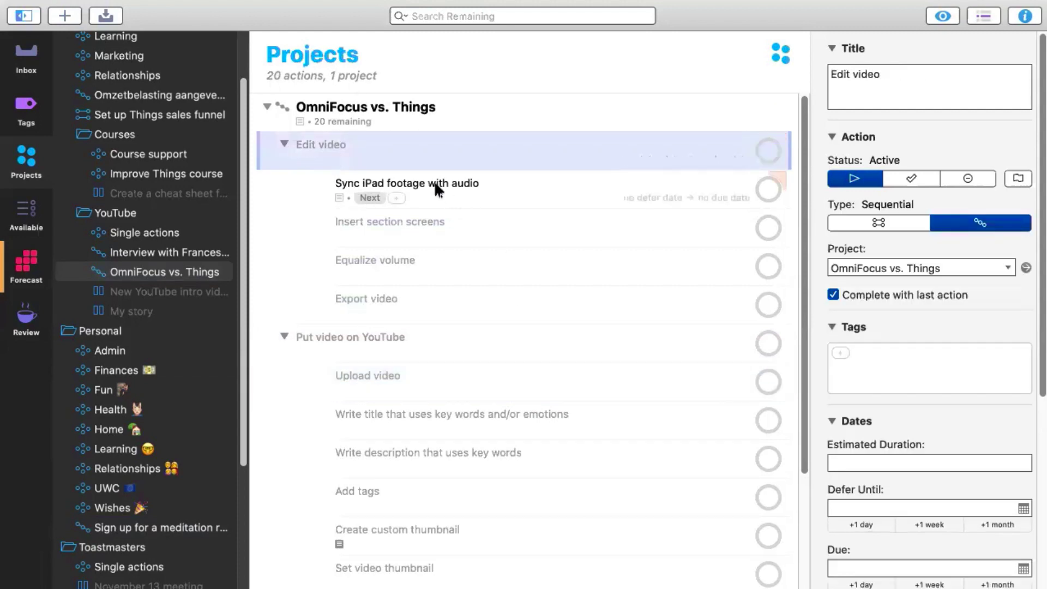
scroll(417, 346, down, 2)
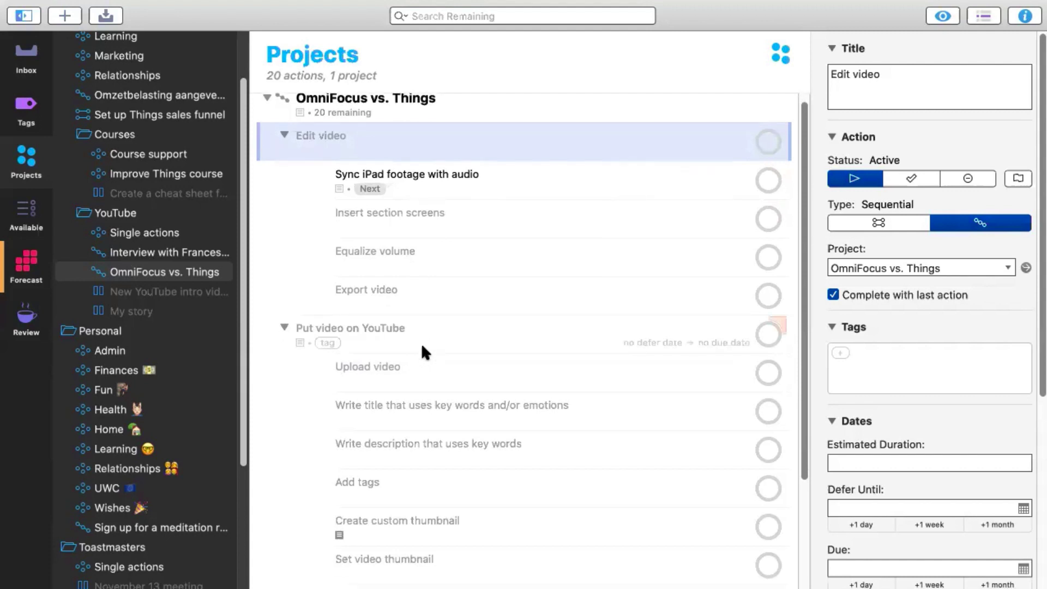
scroll(431, 341, down, 4)
click(494, 349)
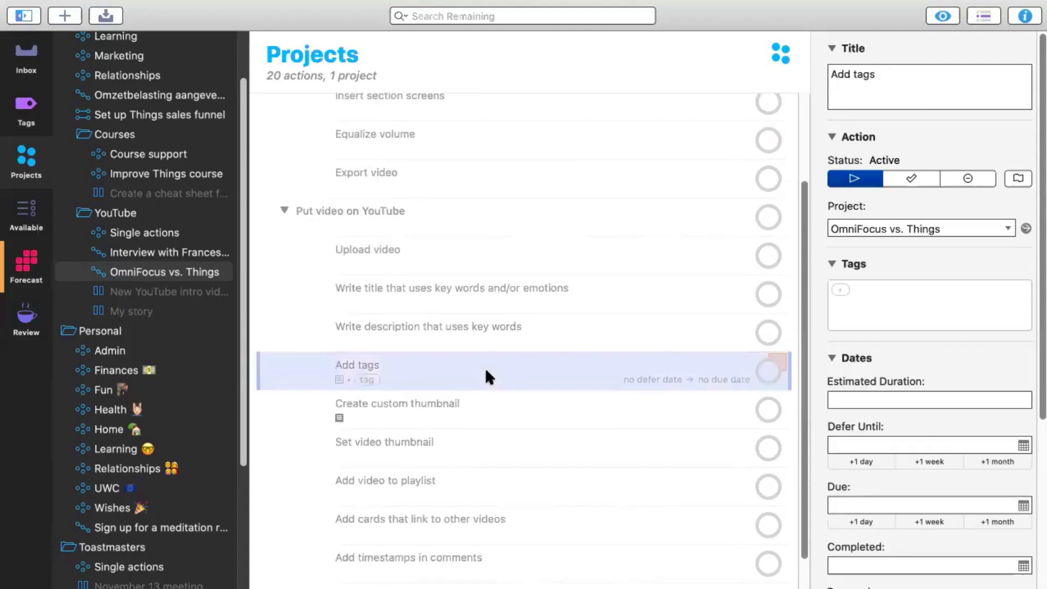
scroll(491, 355, down, 4)
scroll(499, 327, up, 10)
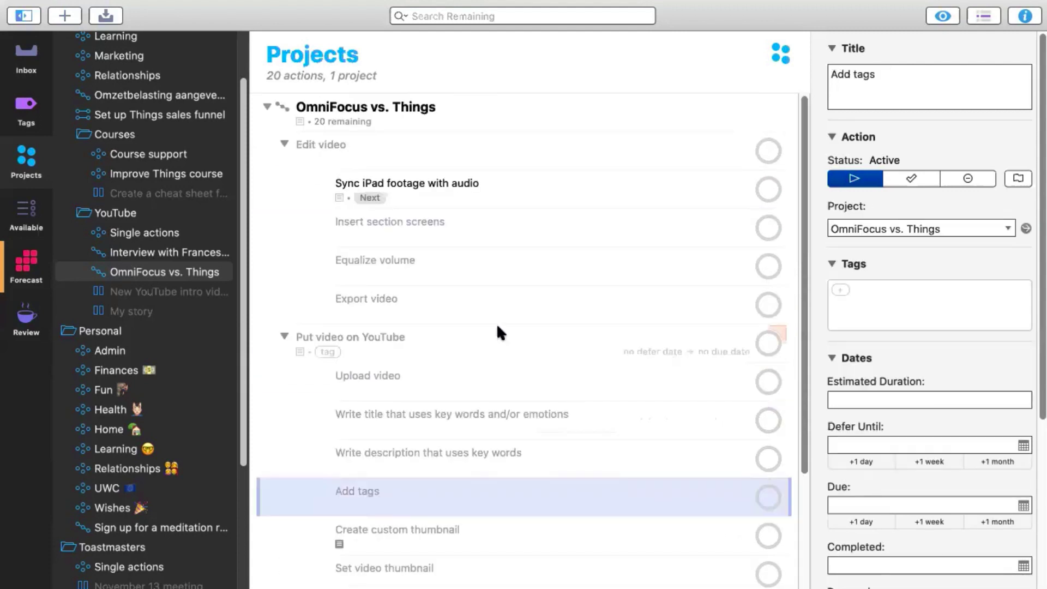
click(451, 152)
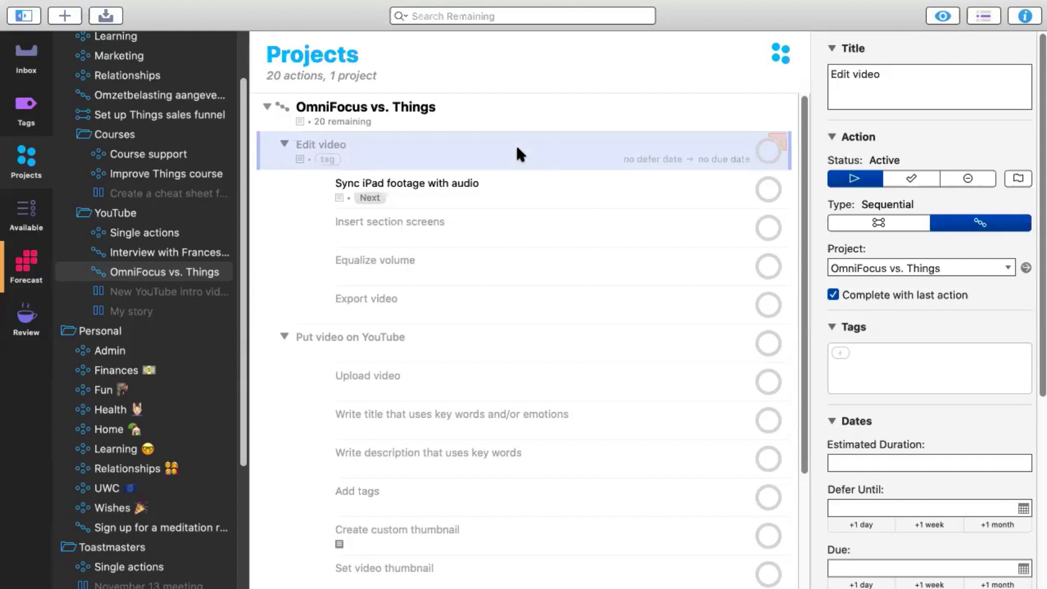
Step: Browse the projects and actions inside the Business, Personal and Toastmasters folders
scroll(173, 116, up, 3)
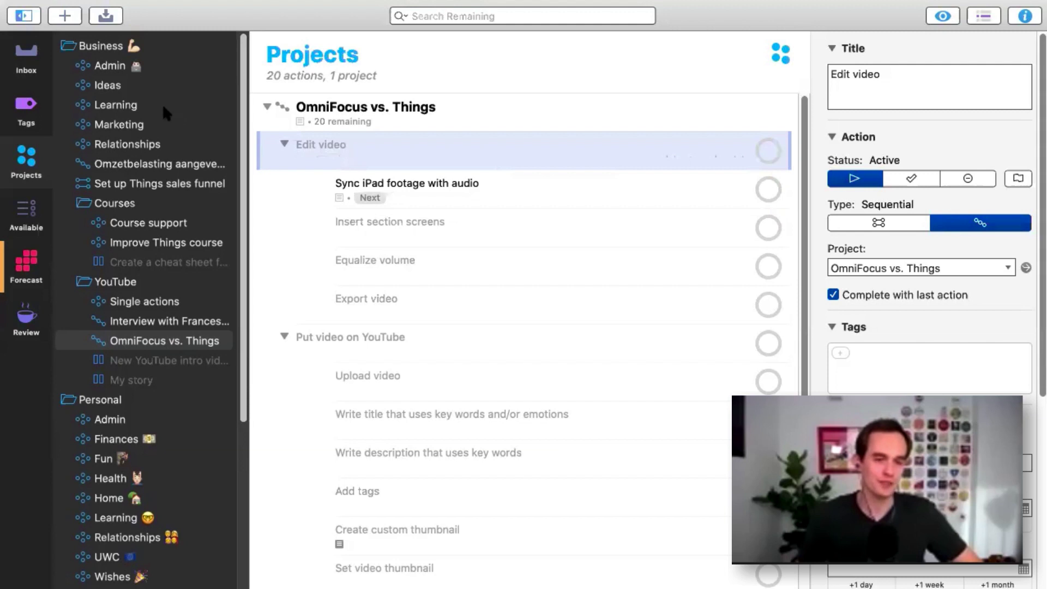
click(92, 48)
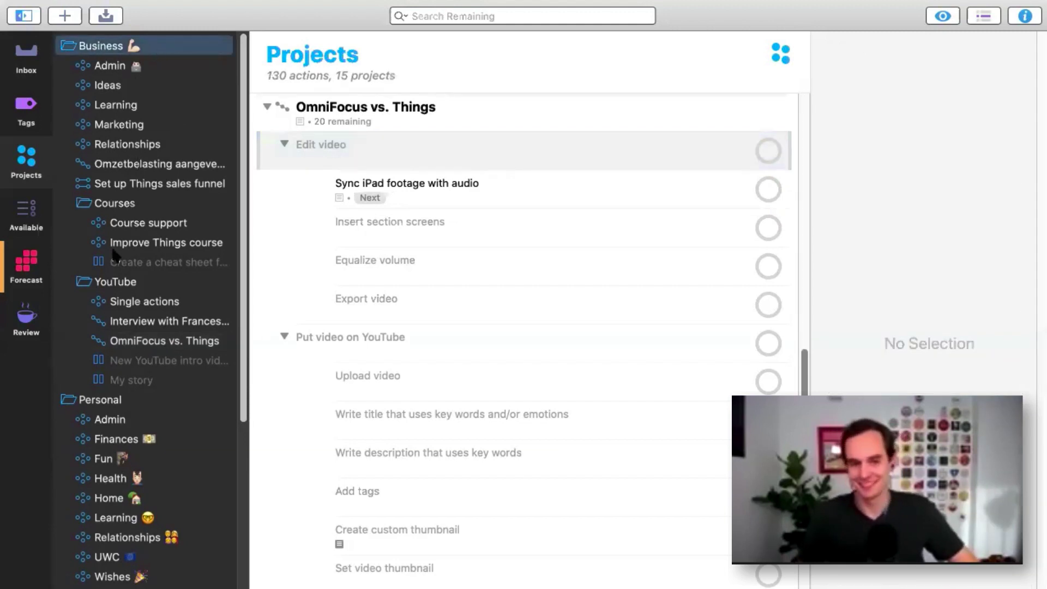
click(104, 400)
scroll(154, 362, down, 3)
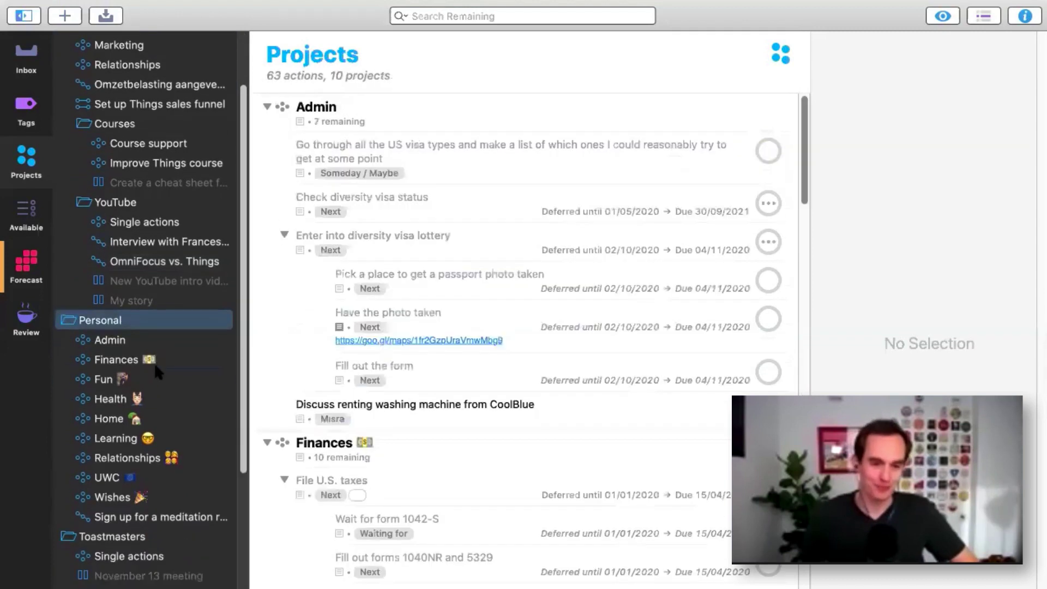
scroll(155, 371, down, 8)
click(187, 325)
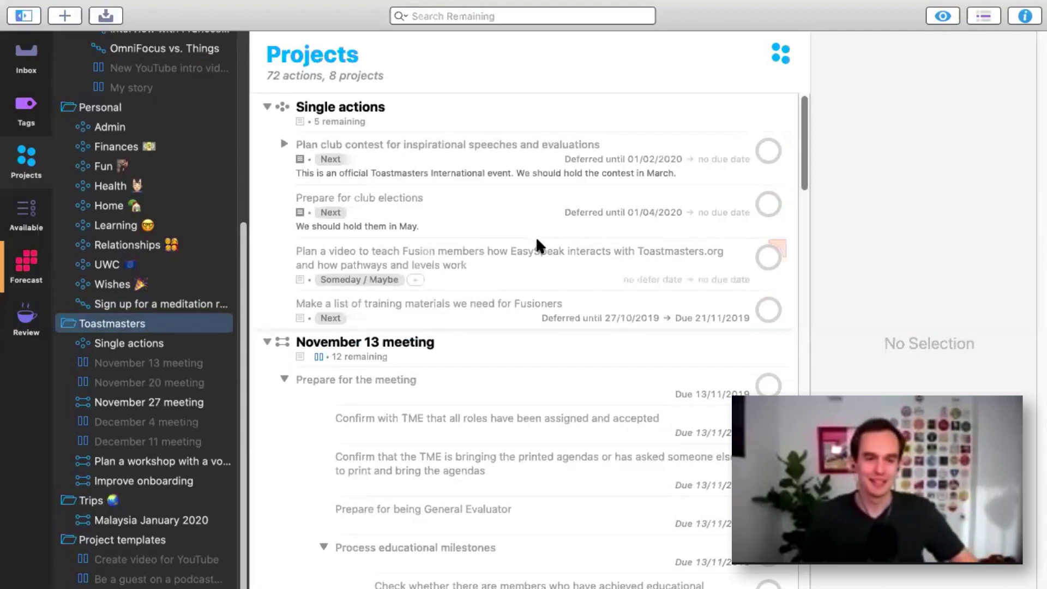
scroll(535, 237, down, 1)
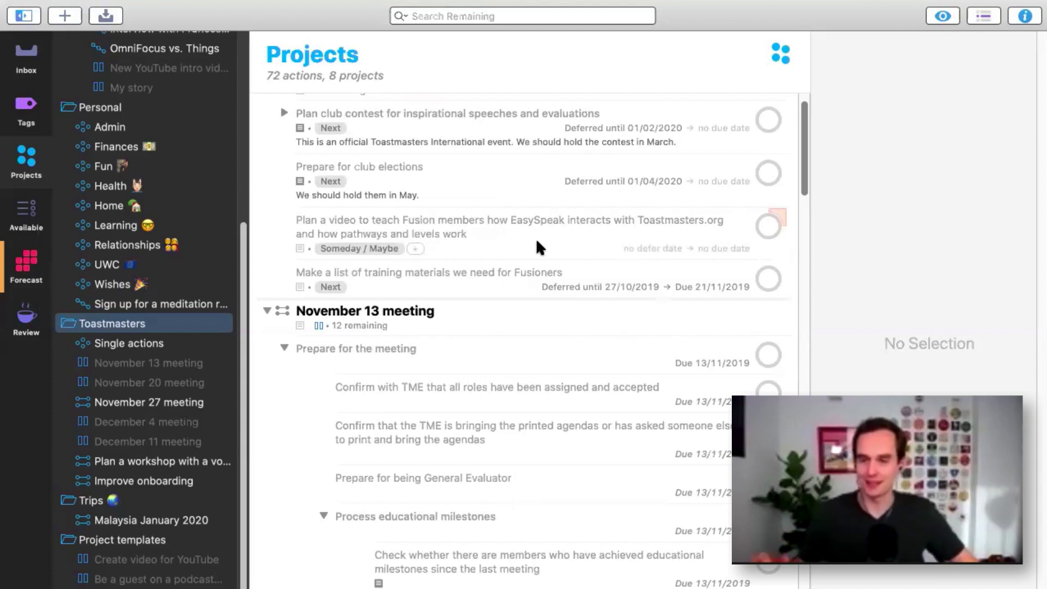
scroll(195, 371, down, 1)
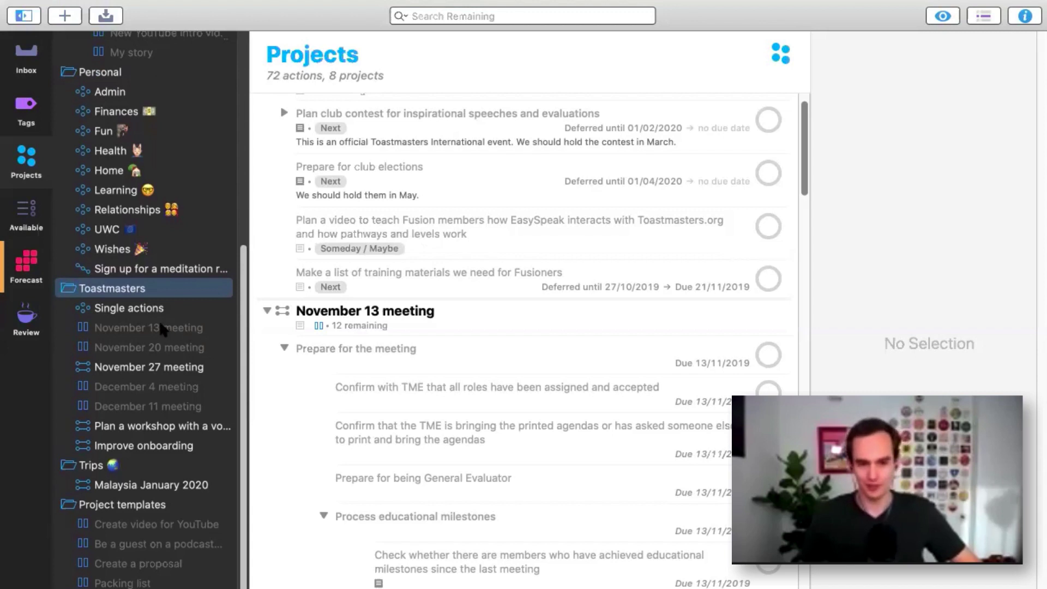
Step: Open the November 13 meeting project and examine the Prepare for the meeting group and its actions
click(108, 329)
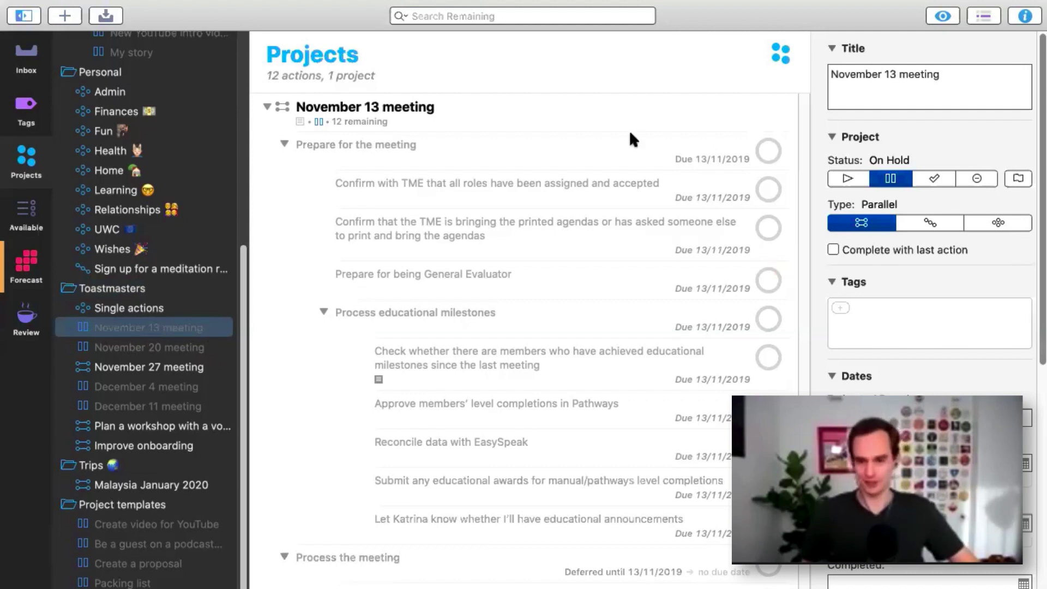
click(475, 154)
click(472, 188)
click(469, 224)
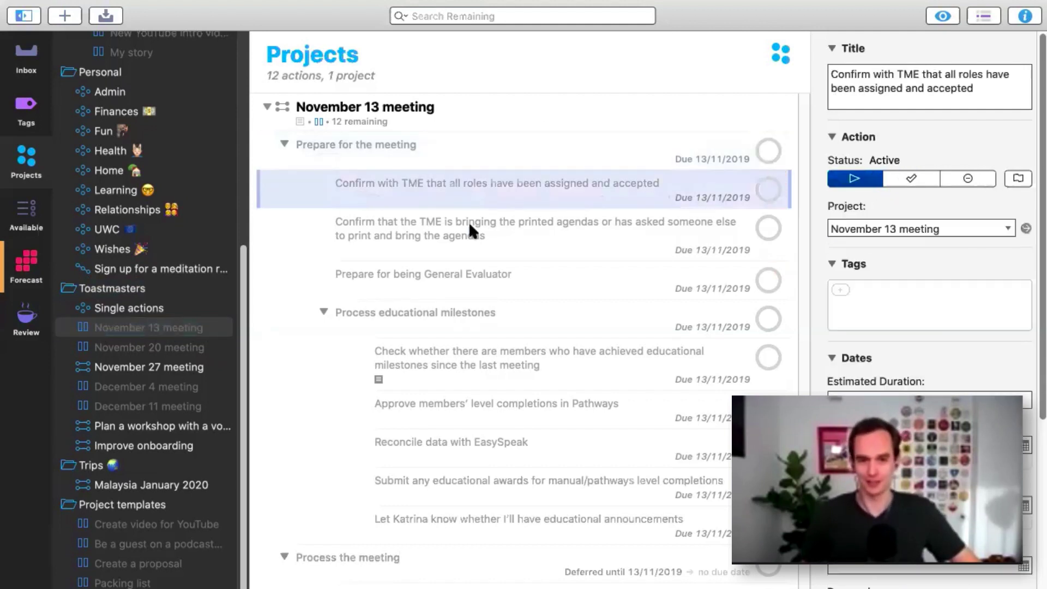
click(477, 281)
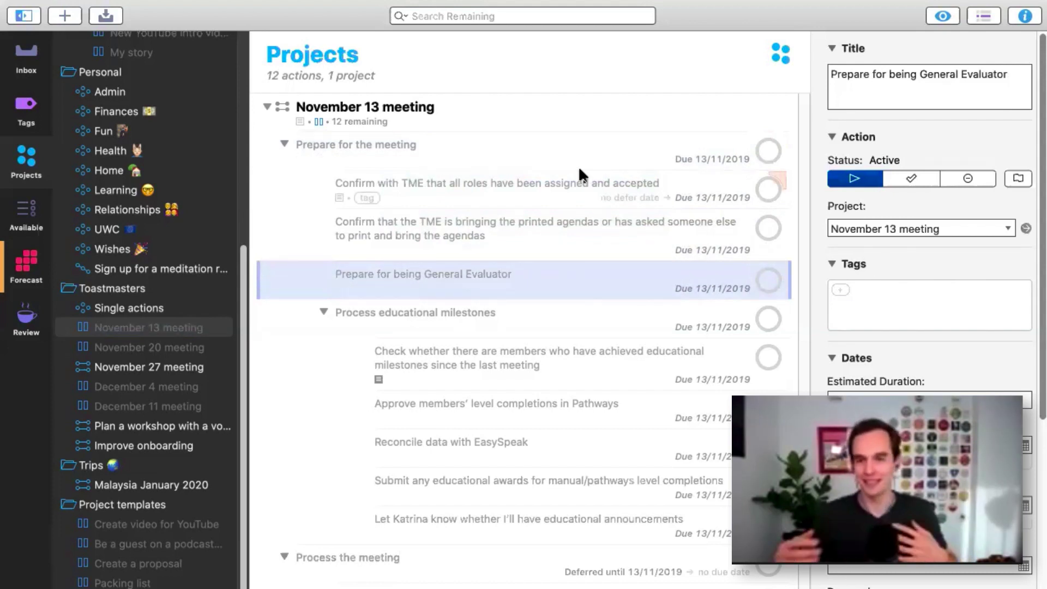
click(783, 159)
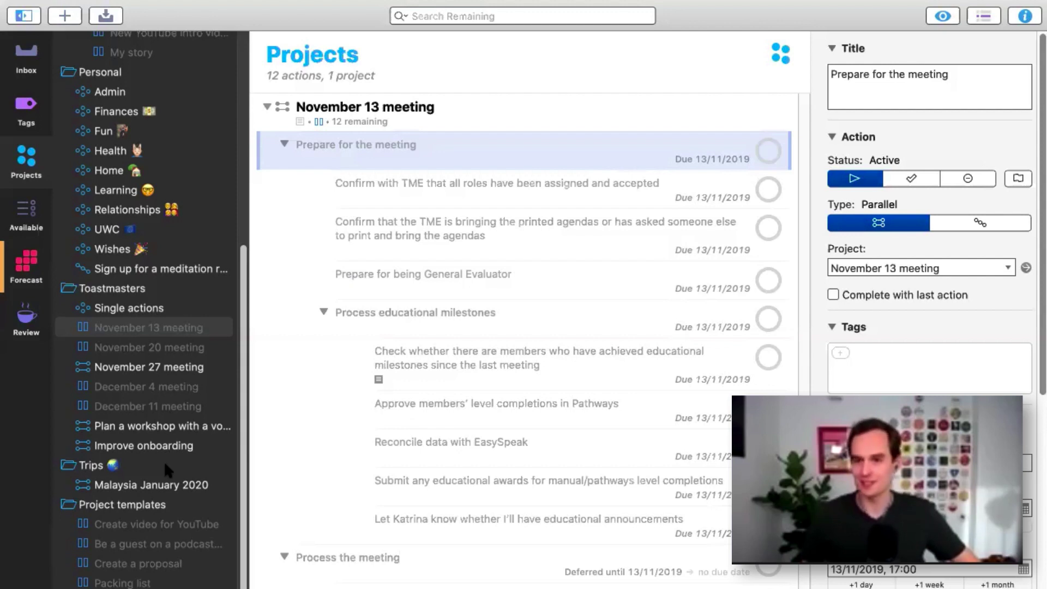
scroll(164, 461, up, 10)
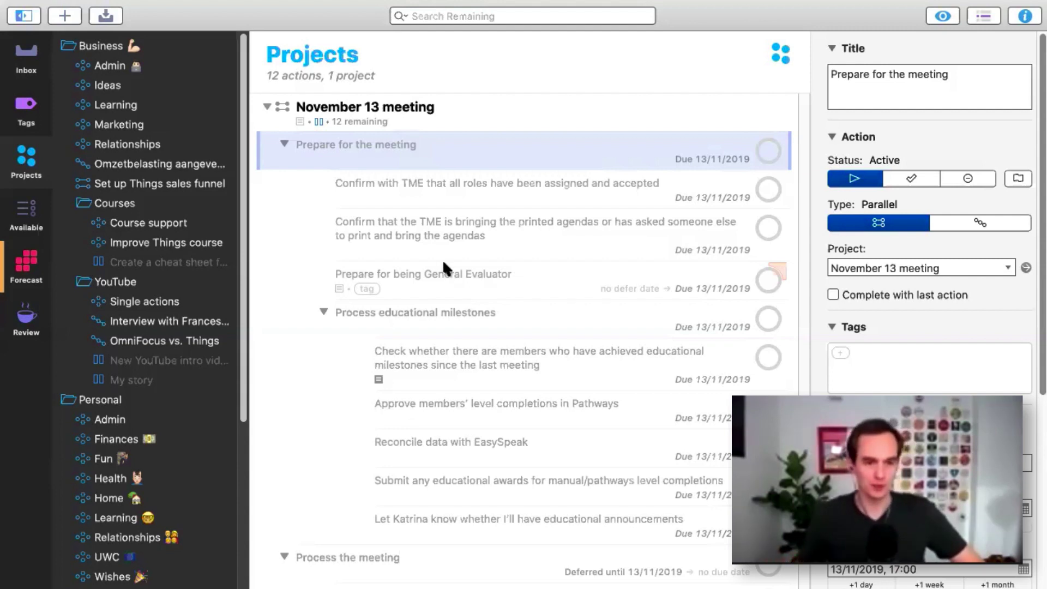
Step: Add a new Inbox item titled "Clean the kitchen counter"
click(36, 108)
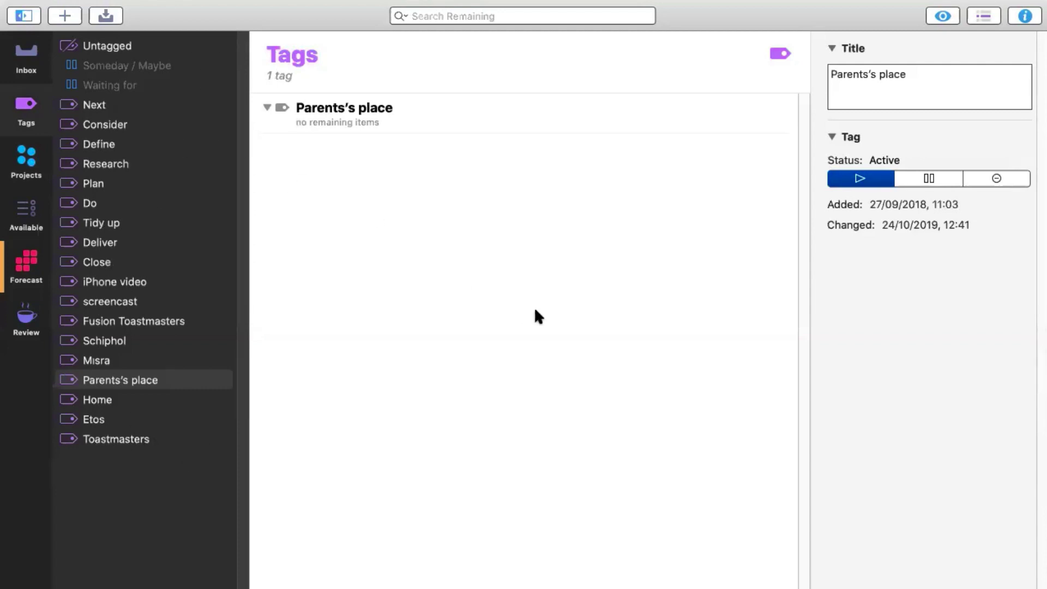
click(24, 55)
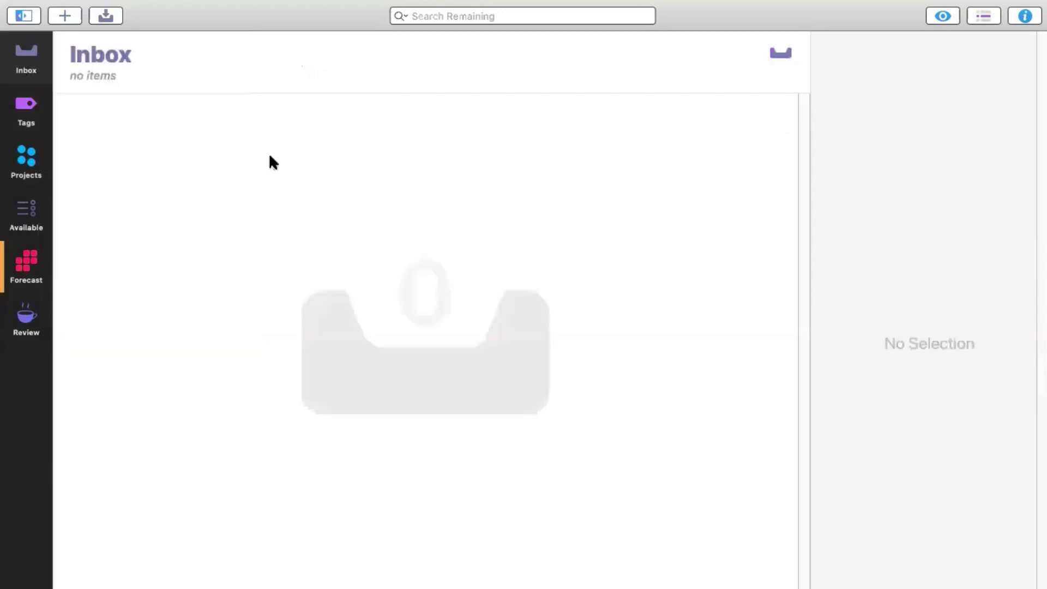
key(super+n)
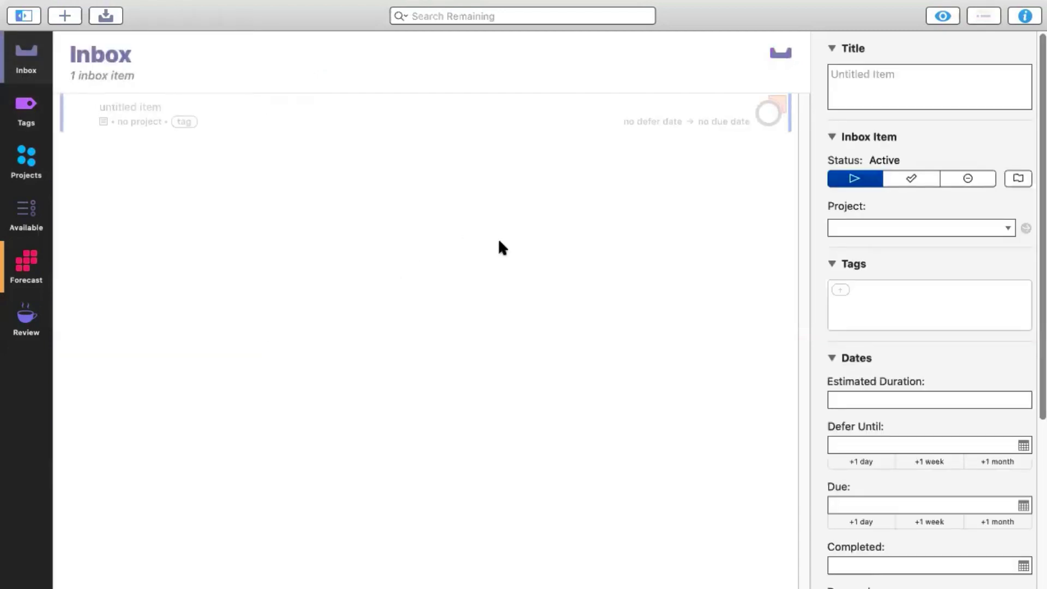
text(Clean the kitchen counter)
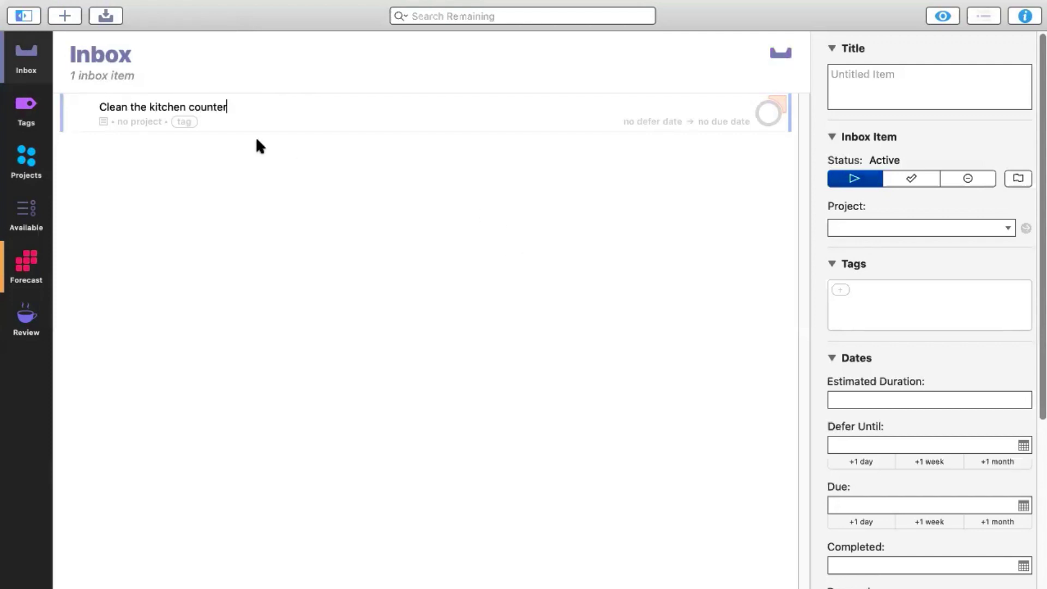
click(214, 115)
click(133, 121)
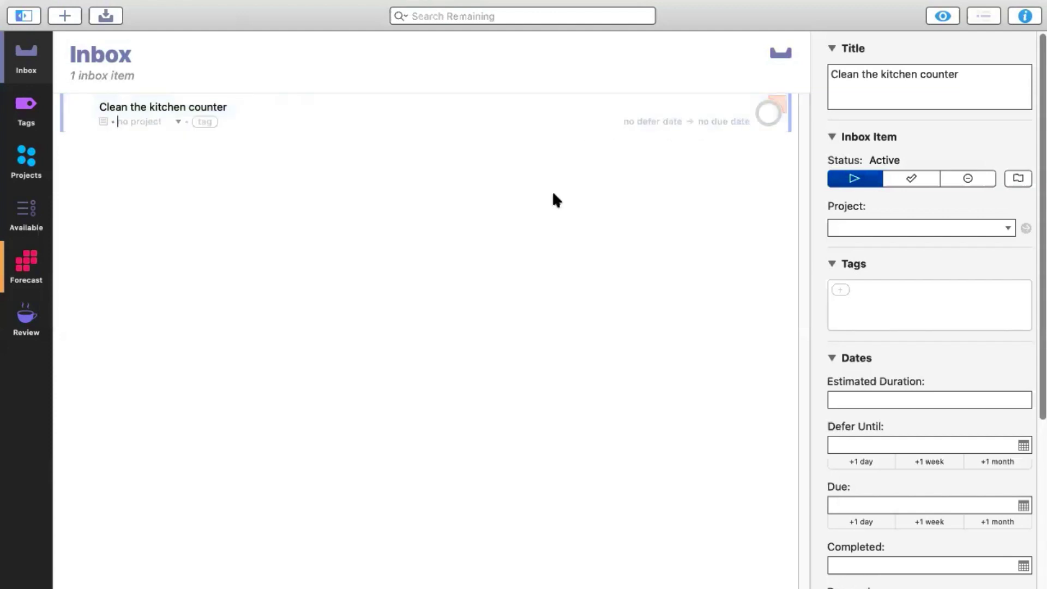
click(126, 115)
super+click(105, 116)
click(175, 119)
key(Escape)
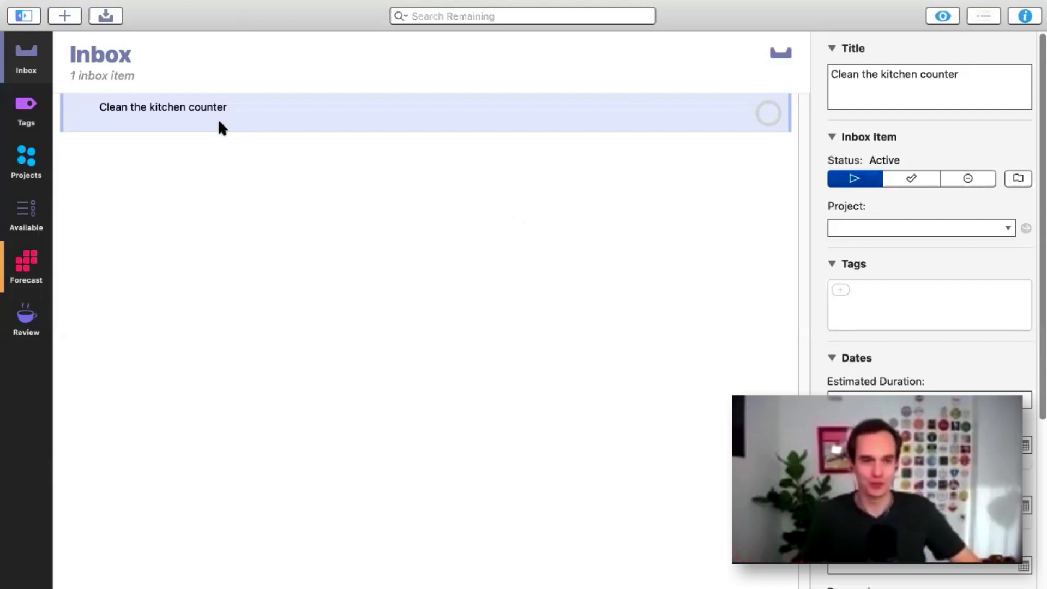
Step: Assign the "Clean the kitchen counter" item to the Home project
click(170, 108)
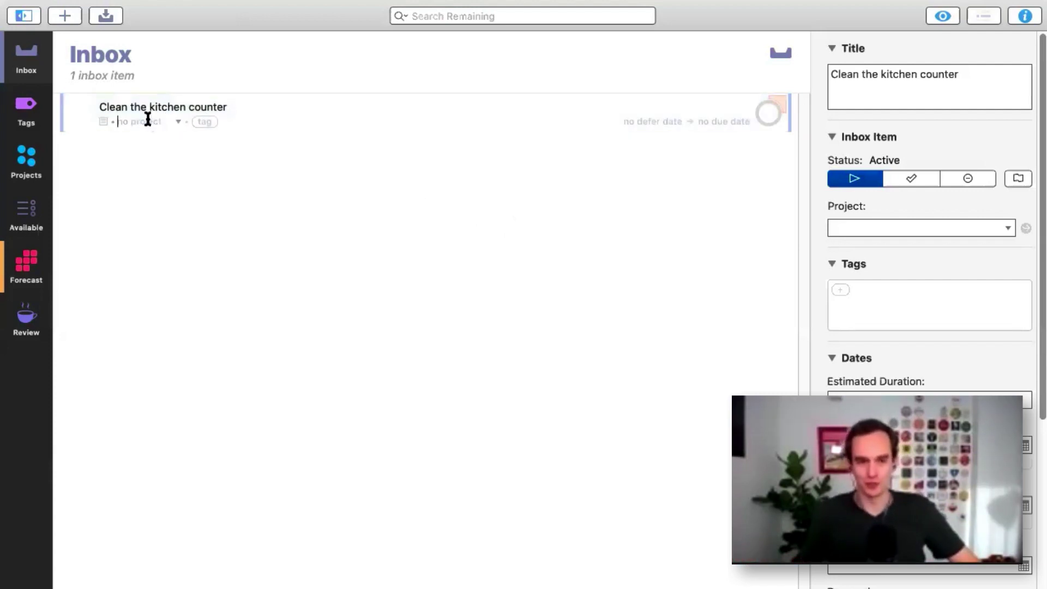
key(Tab)
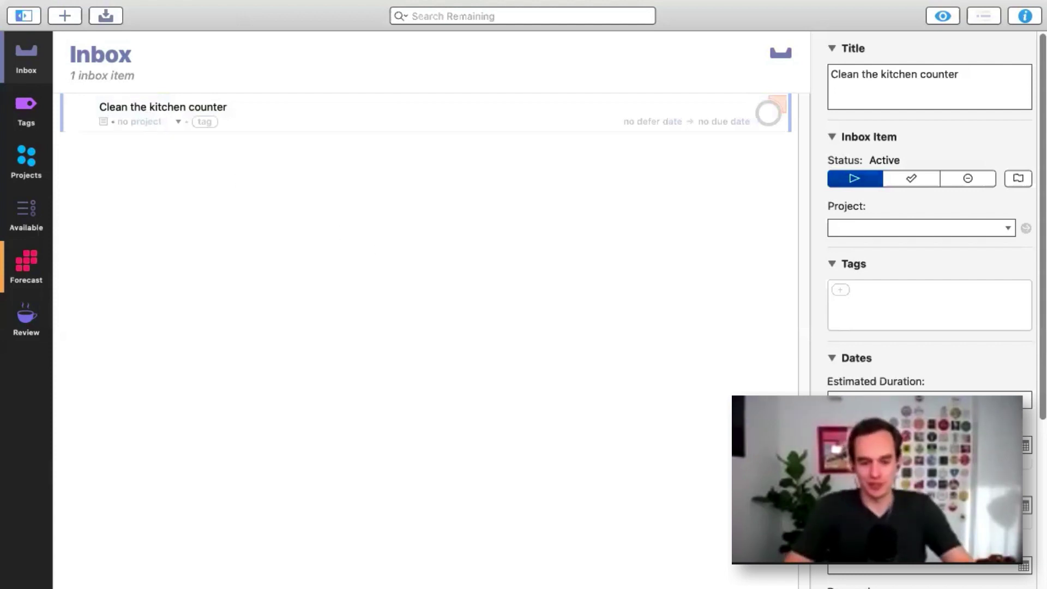
text(Home)
click(215, 140)
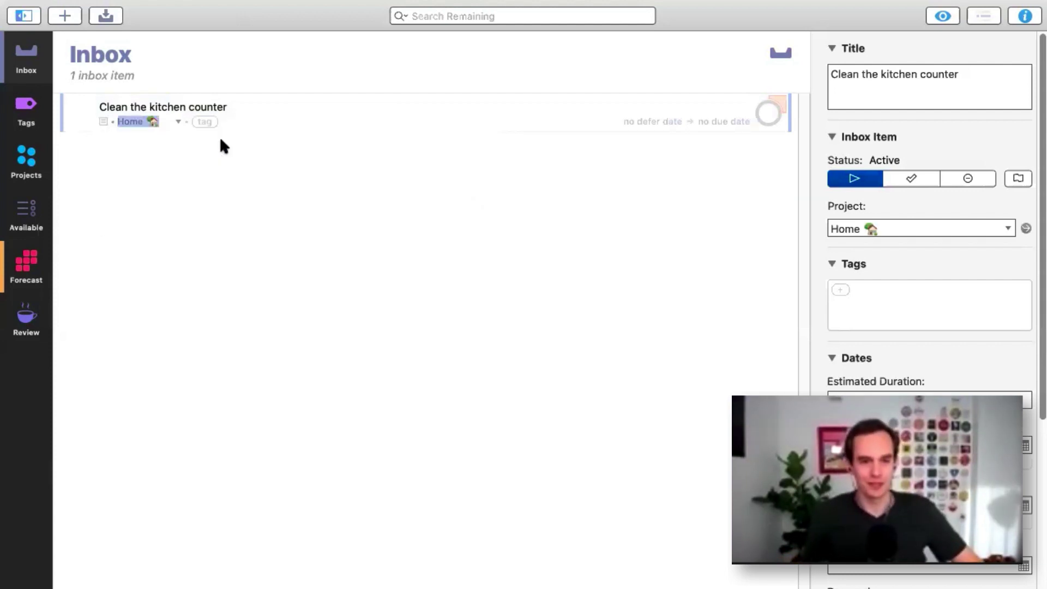
key(Escape)
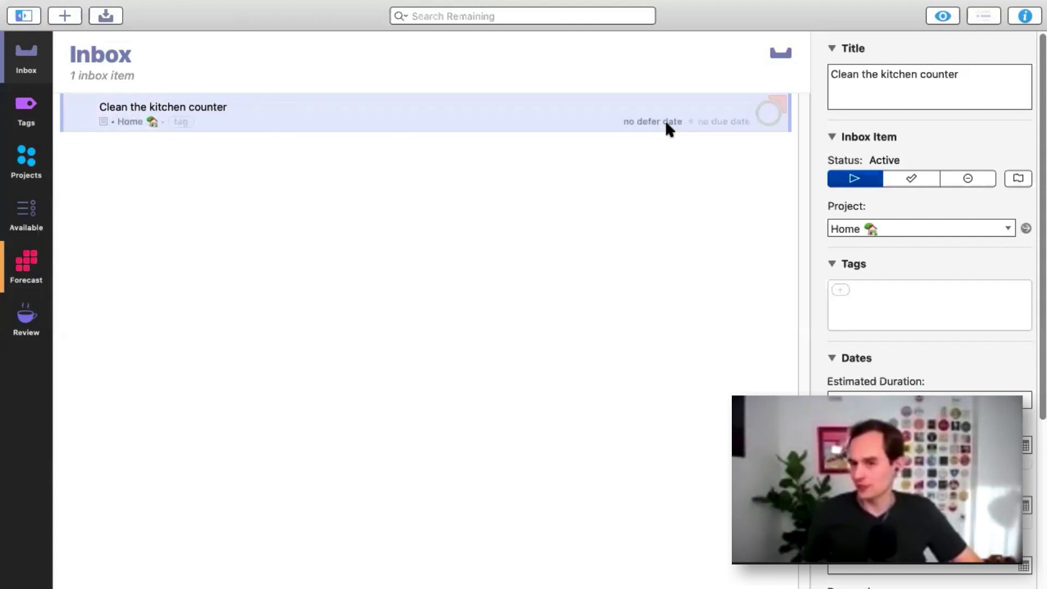
Step: Set the "Clean the kitchen counter" item to be due on Friday at 18:00
click(709, 121)
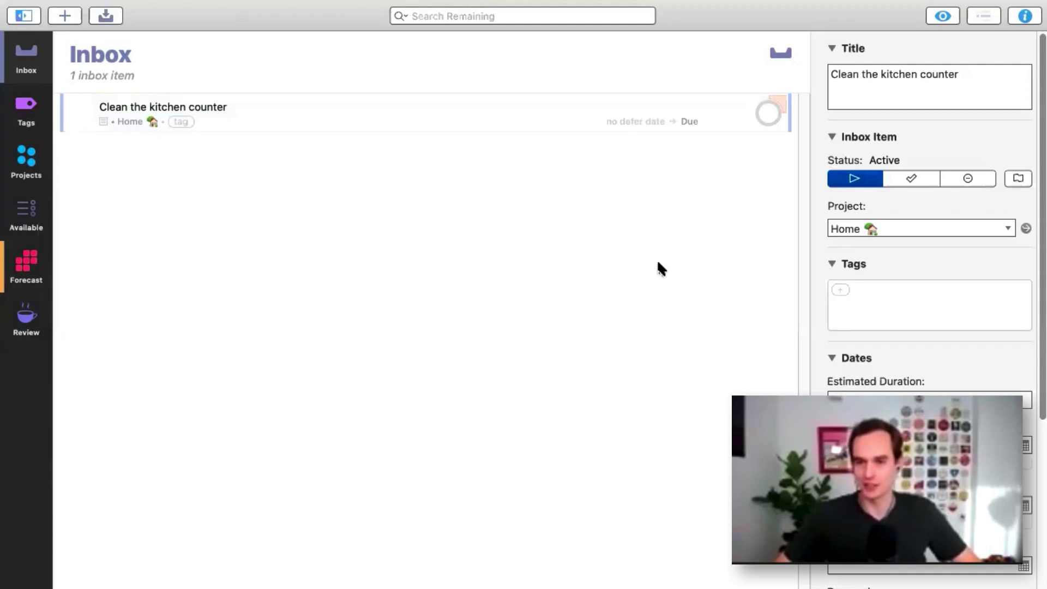
text(Friday )
text(10am)
key(Return)
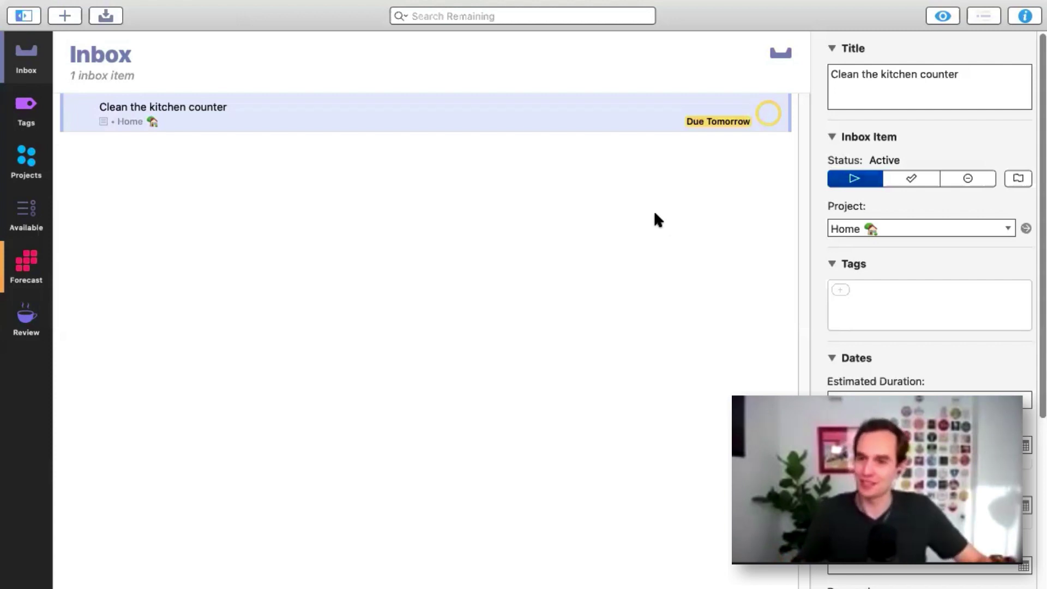
click(652, 210)
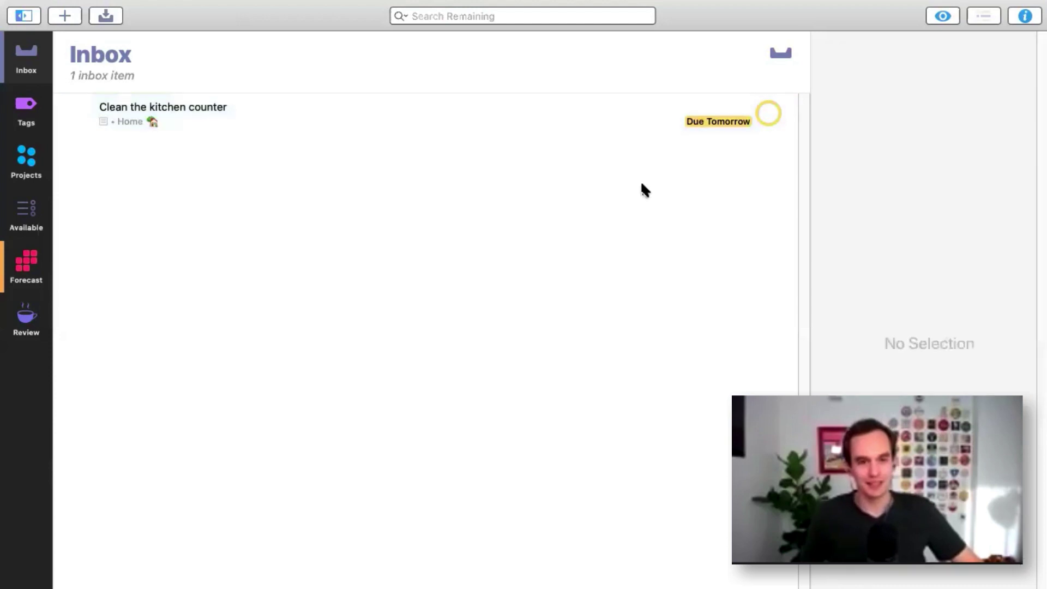
click(610, 98)
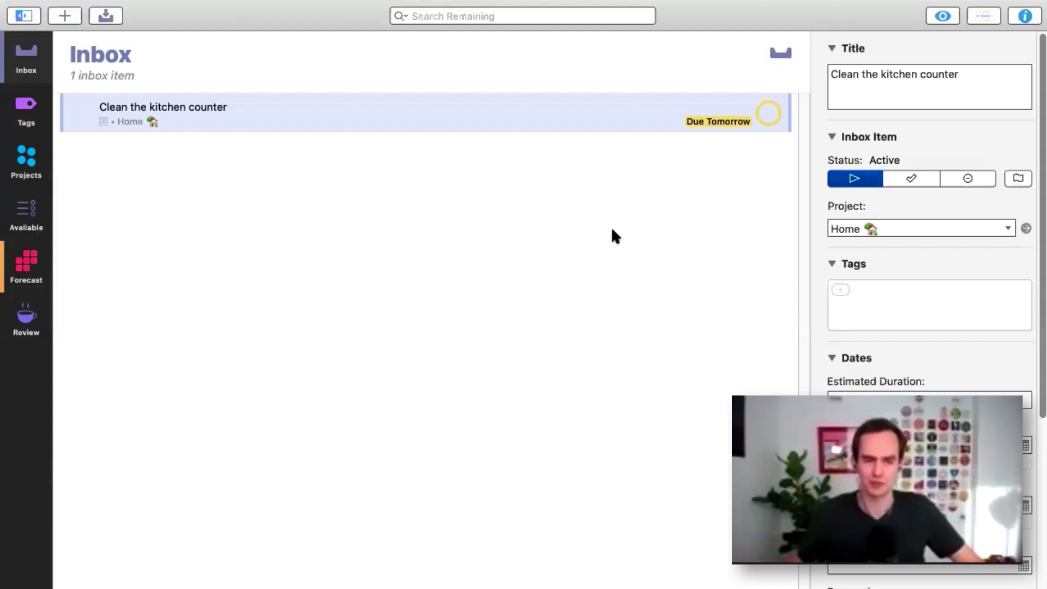
Step: Examine the actions, notes and due dates in the Omzetbelasting aangeven en betalen project and its Voeg externe omzet toe group
click(32, 169)
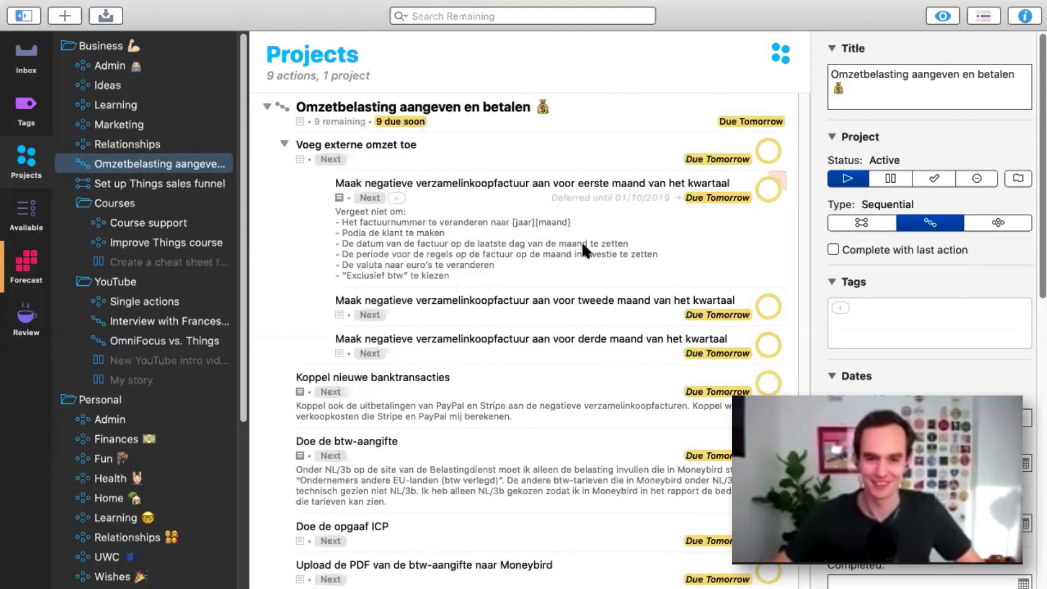
click(480, 257)
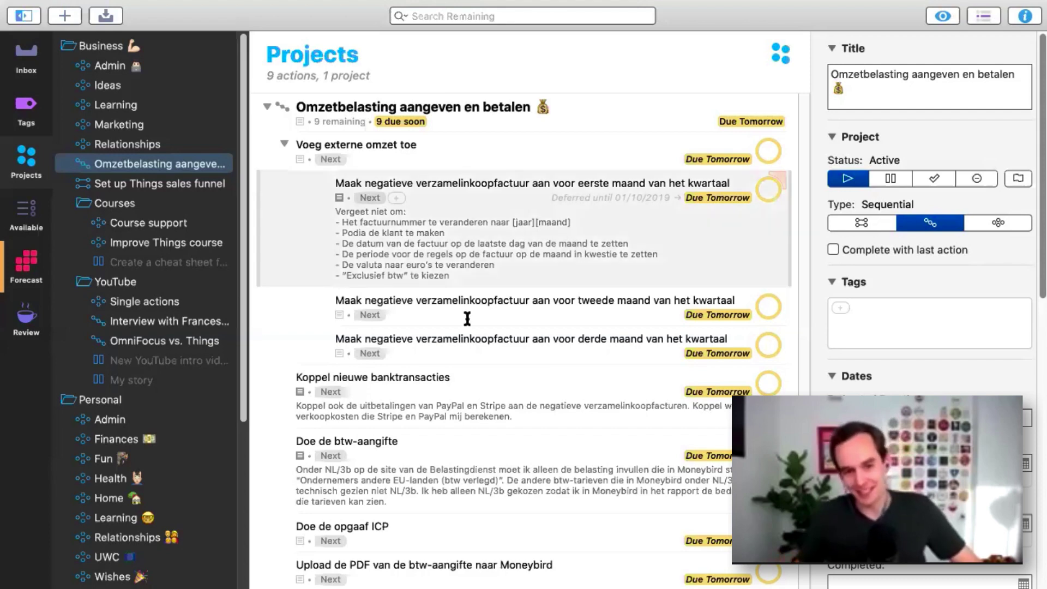
click(444, 414)
click(455, 473)
click(627, 166)
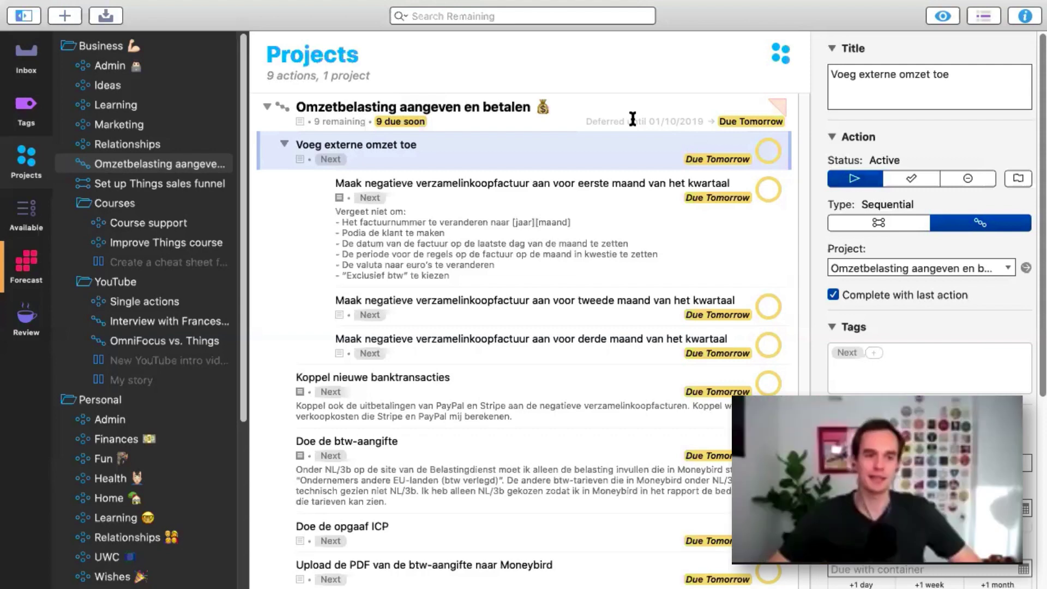
Step: Inspect the Forecast view options for the tag shown under Today and the calendars included
click(28, 260)
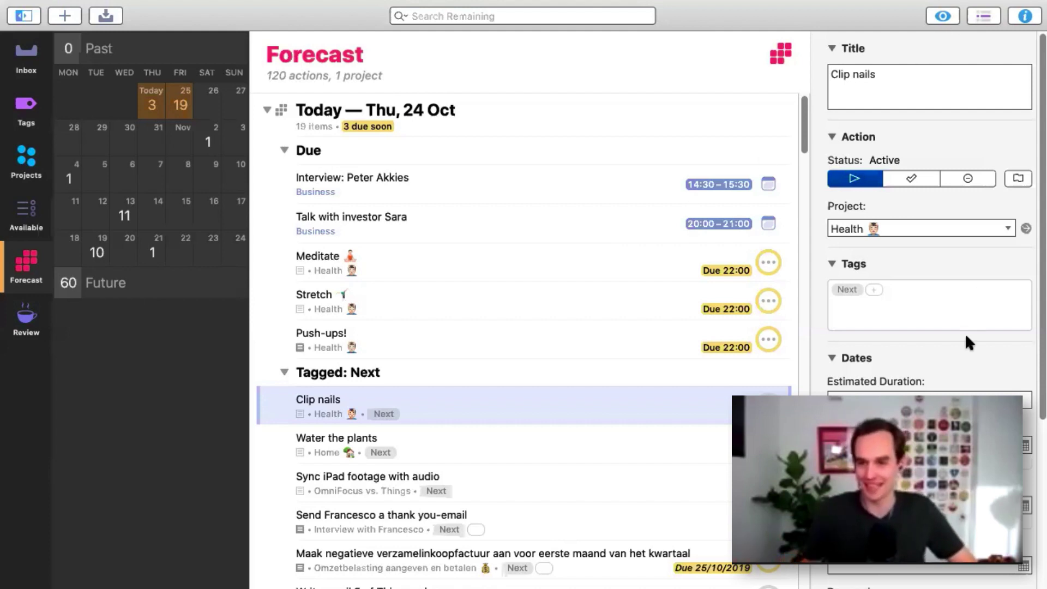
click(941, 17)
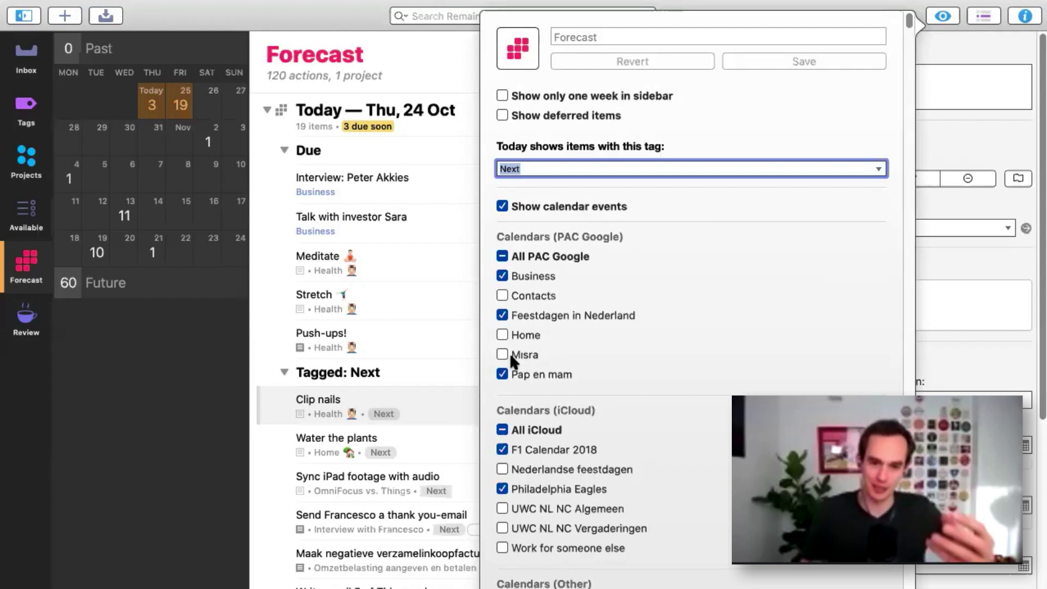
scroll(714, 248, down, 1)
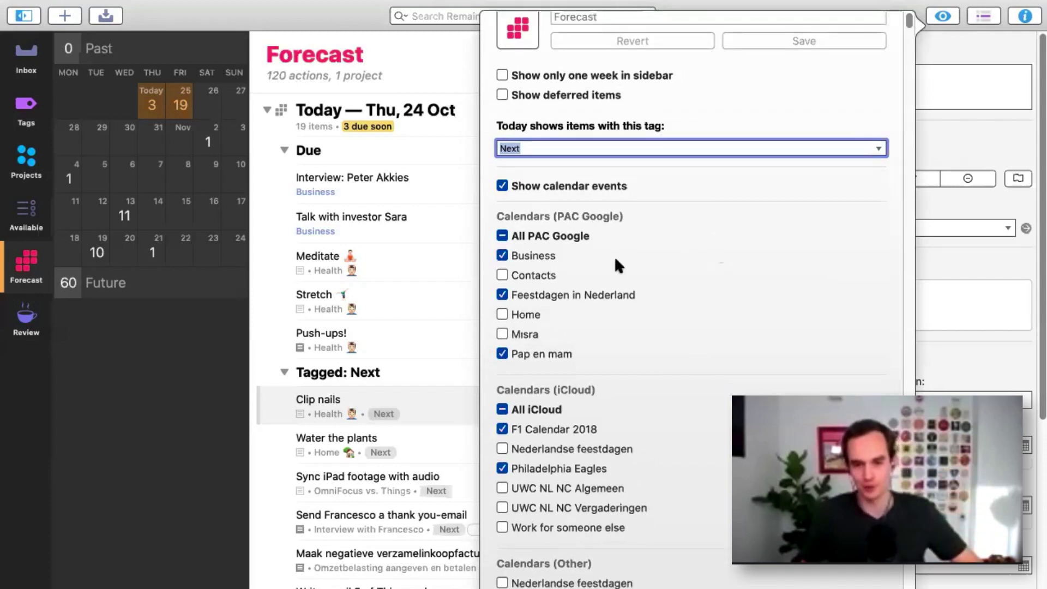
scroll(660, 289, down, 2)
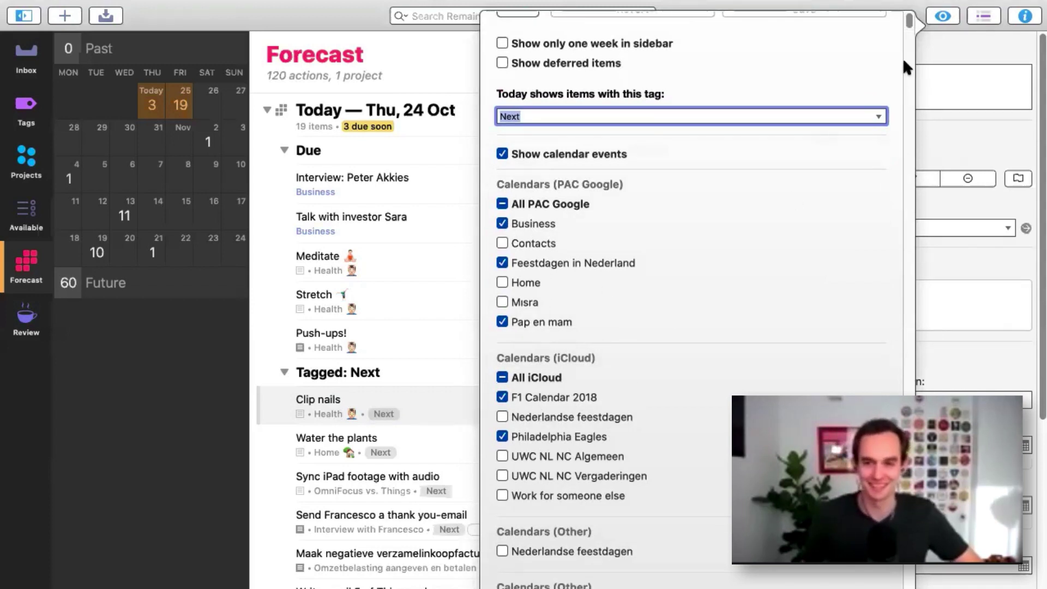
click(943, 18)
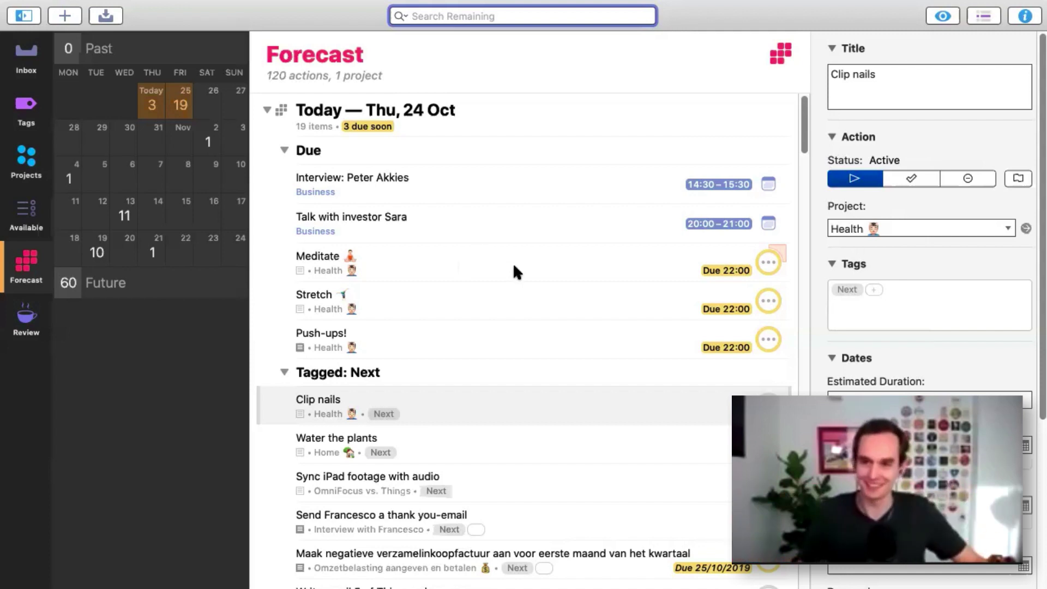
Step: Review the Forecast from today's due and Next-tagged items through the upcoming days up to Wed, 13 Nov
click(514, 335)
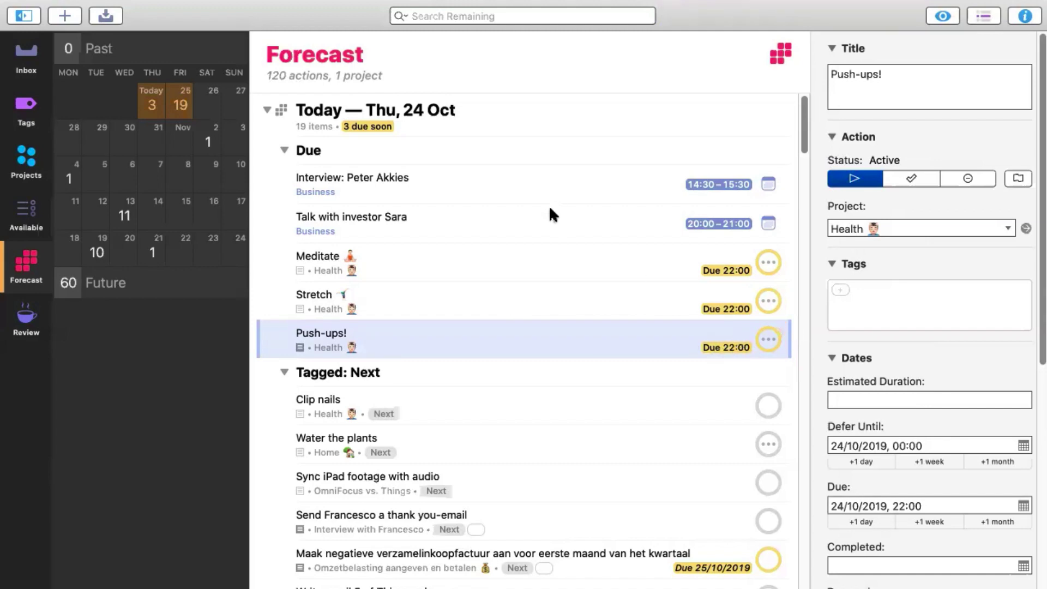
scroll(580, 305, down, 5)
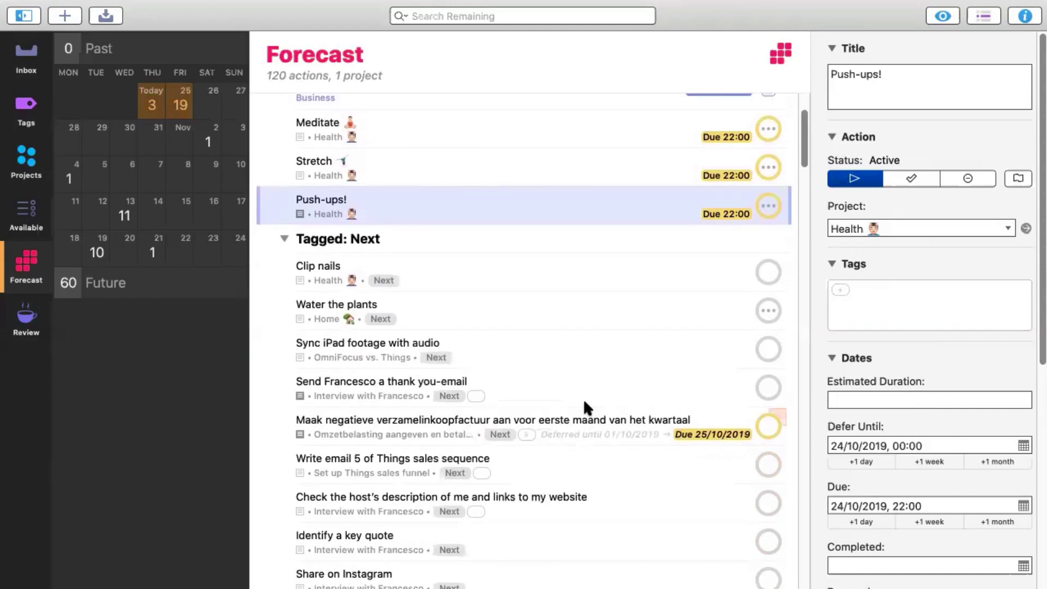
scroll(646, 293, down, 15)
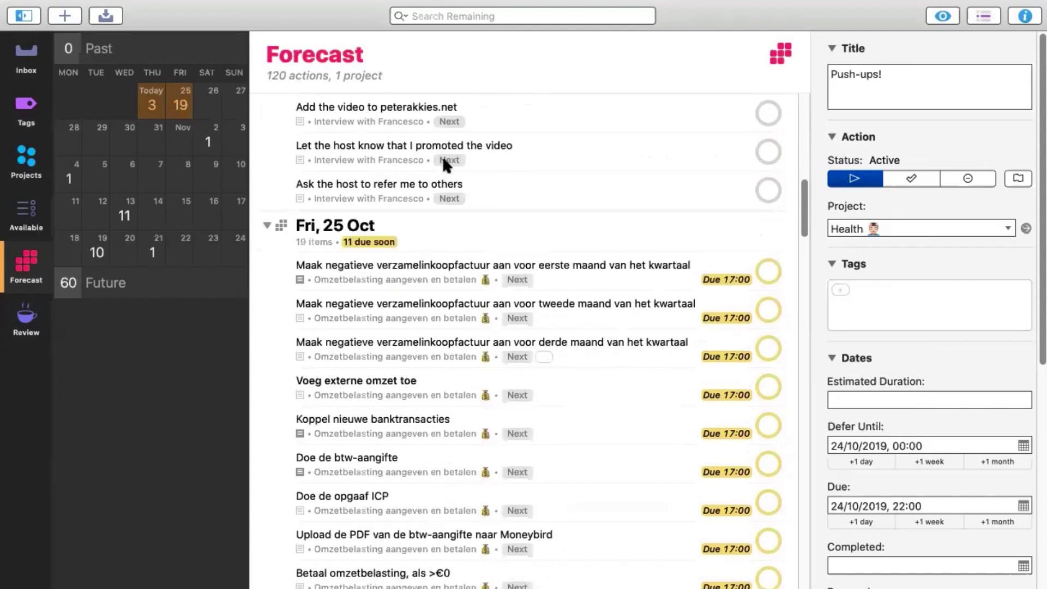
scroll(544, 258, down, 15)
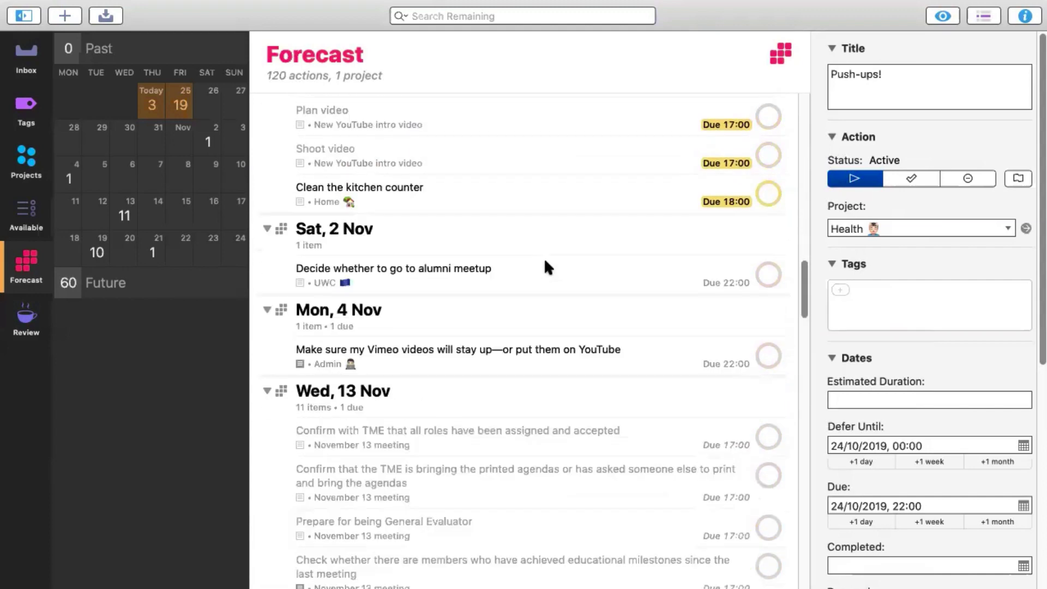
scroll(540, 261, down, 8)
scroll(482, 240, up, 8)
scroll(482, 241, down, 1)
scroll(444, 241, down, 3)
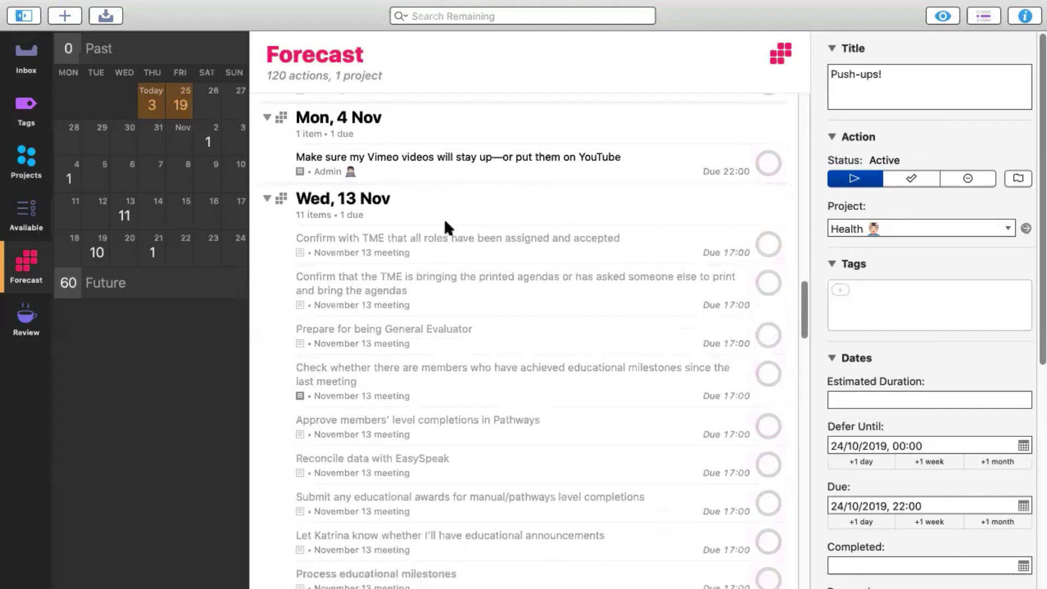
scroll(376, 164, down, 1)
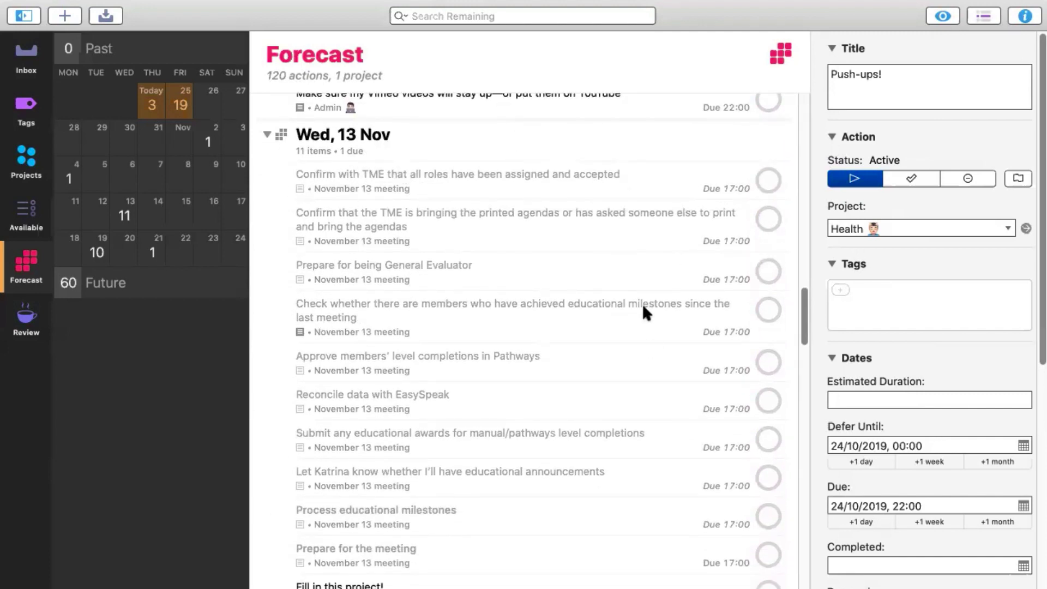
scroll(638, 308, up, 4)
scroll(631, 308, up, 20)
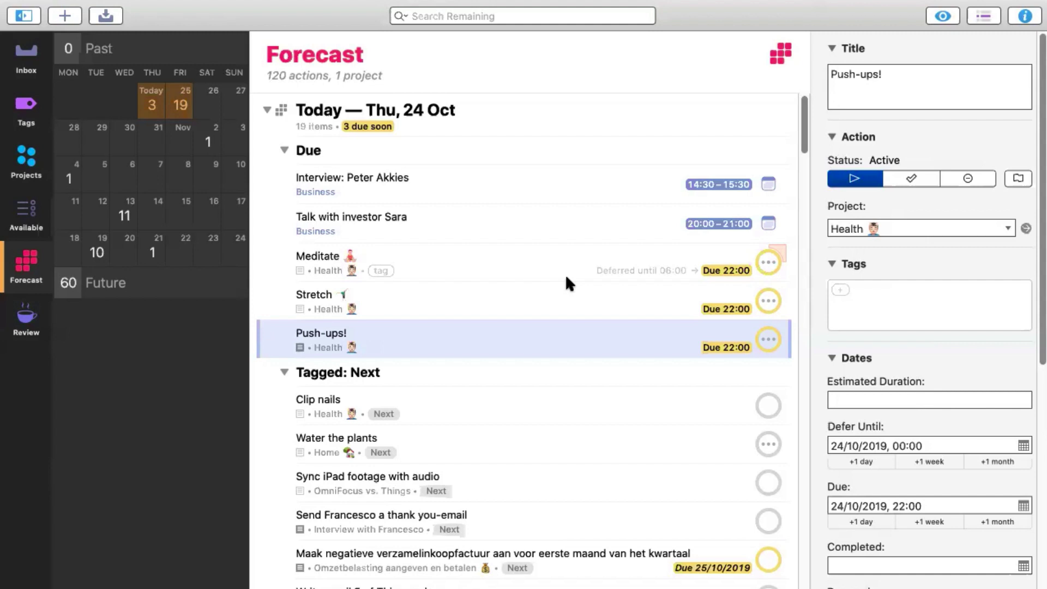
scroll(567, 279, down, 1)
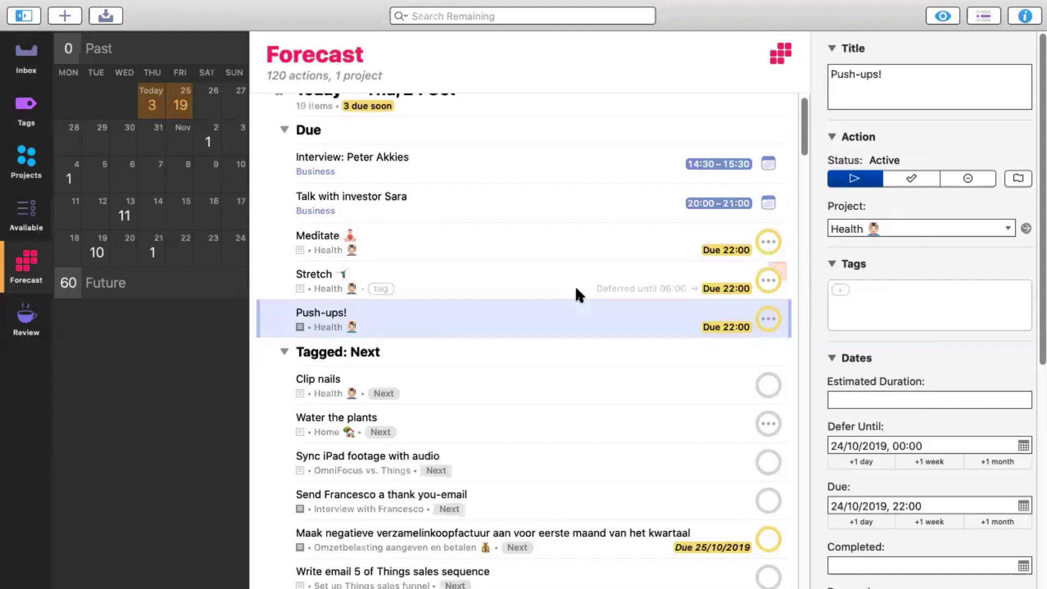
scroll(577, 287, down, 2)
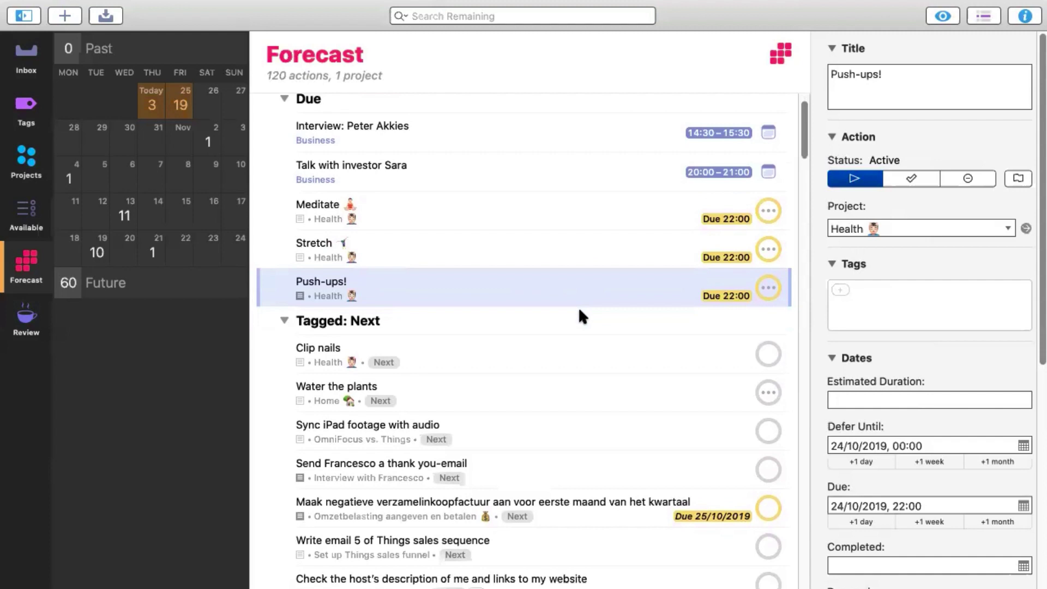
scroll(577, 310, up, 3)
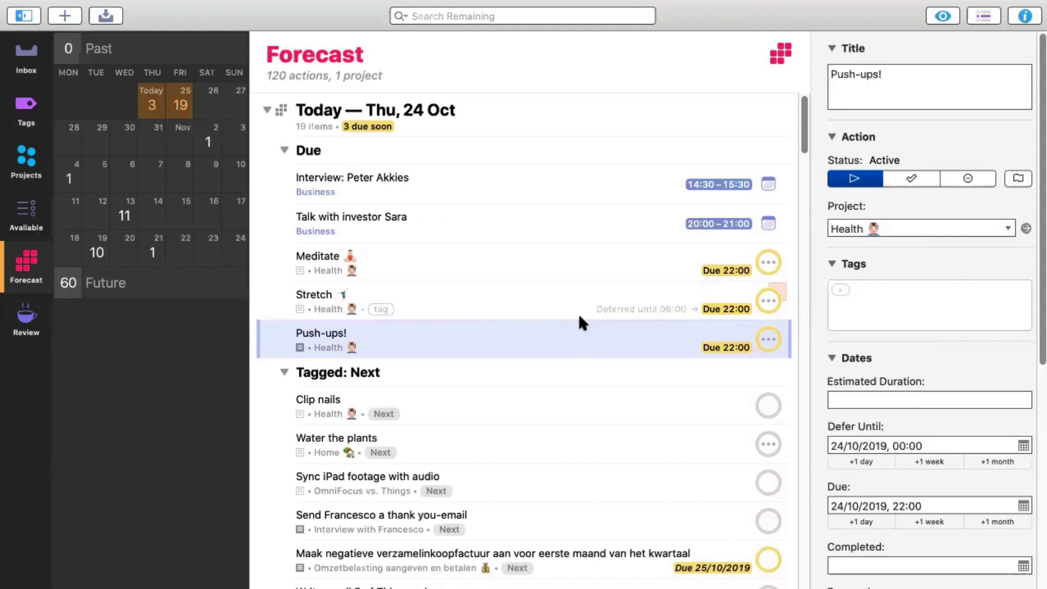
Step: Examine the Edit video group and the Sync iPad footage with audio action in the OmniFocus vs. Things project
click(43, 177)
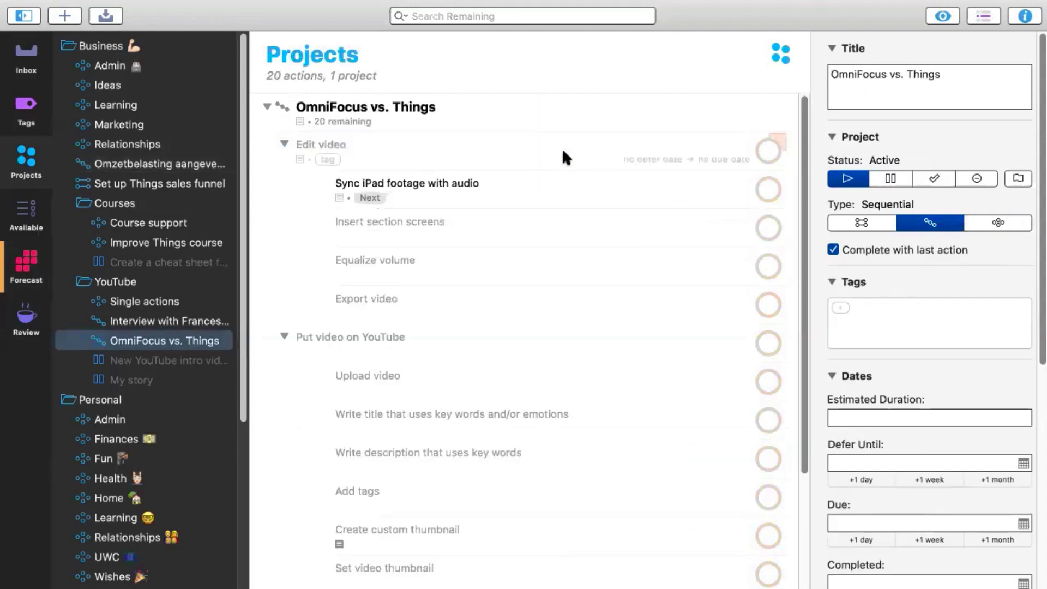
click(562, 151)
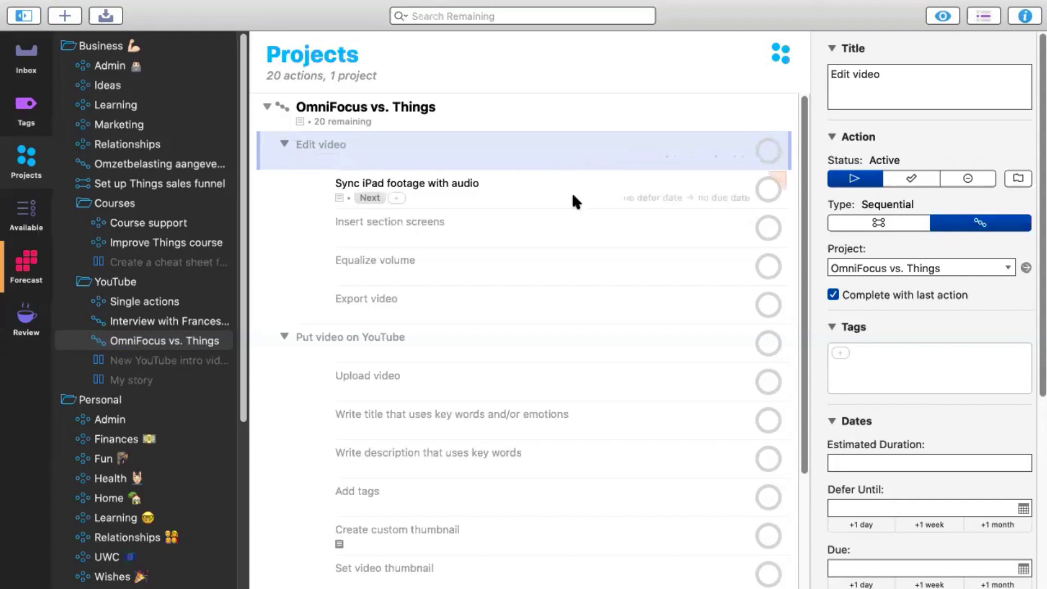
click(572, 185)
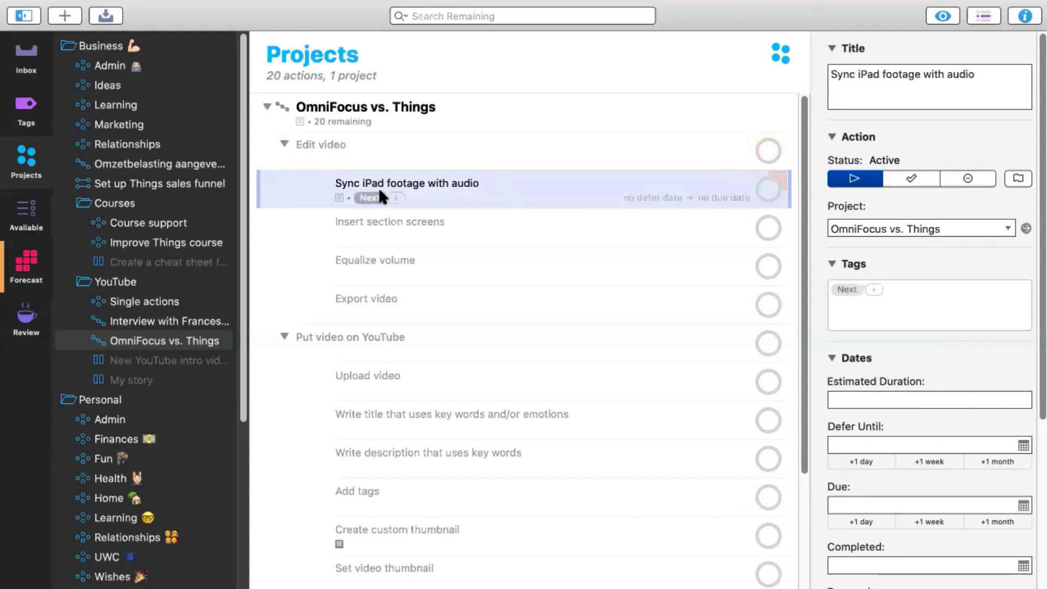
Step: Check the Forecast view options for deferred items, the Today tag and the displayed calendars
click(12, 271)
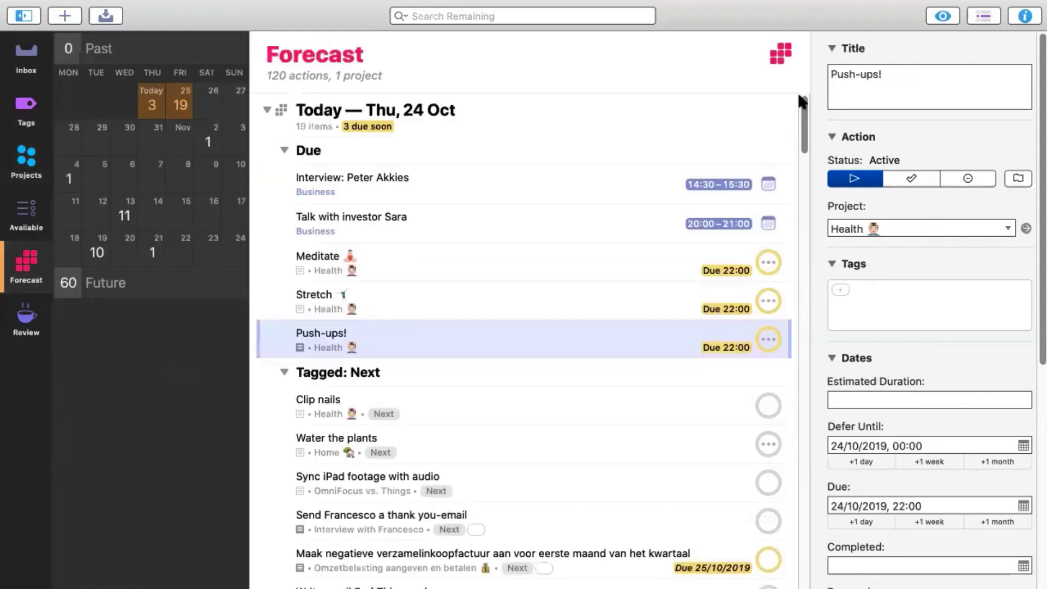
click(942, 17)
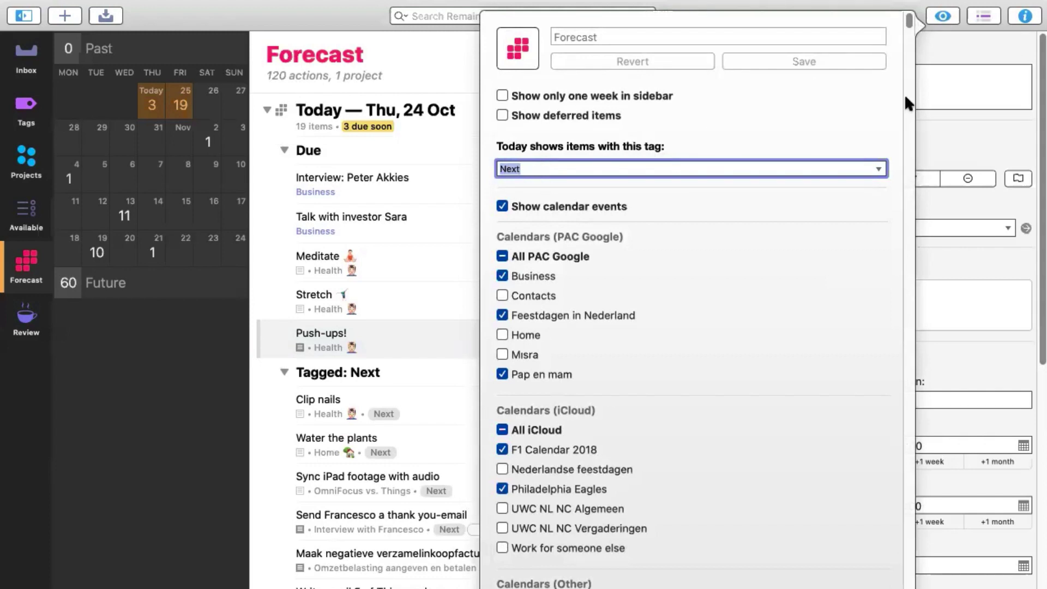
key(Escape)
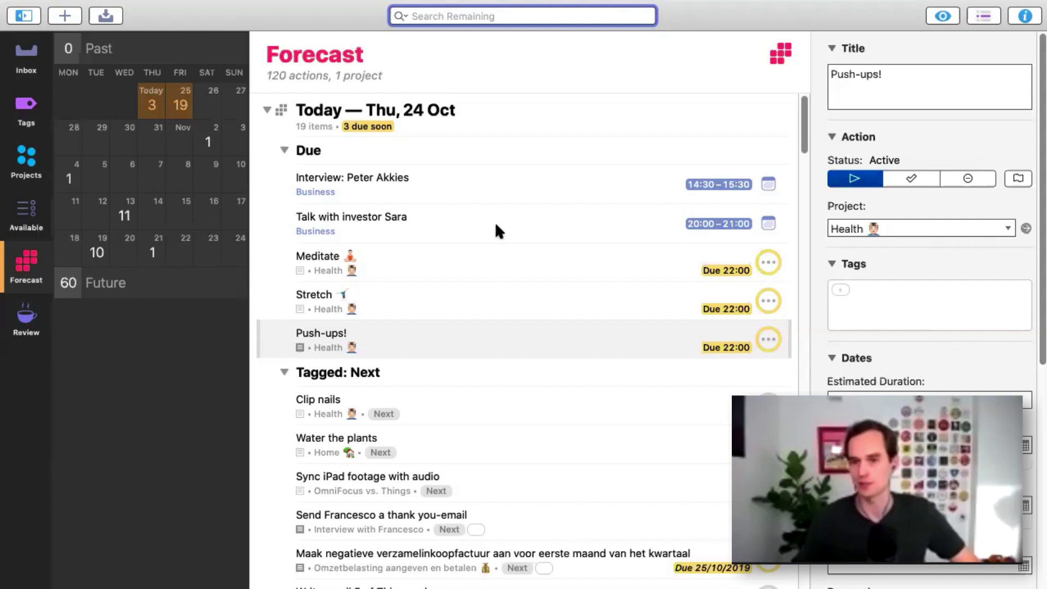
Step: Set the next review date of the Toastmasters project November 13 meeting to Today
click(24, 164)
scroll(173, 496, down, 3)
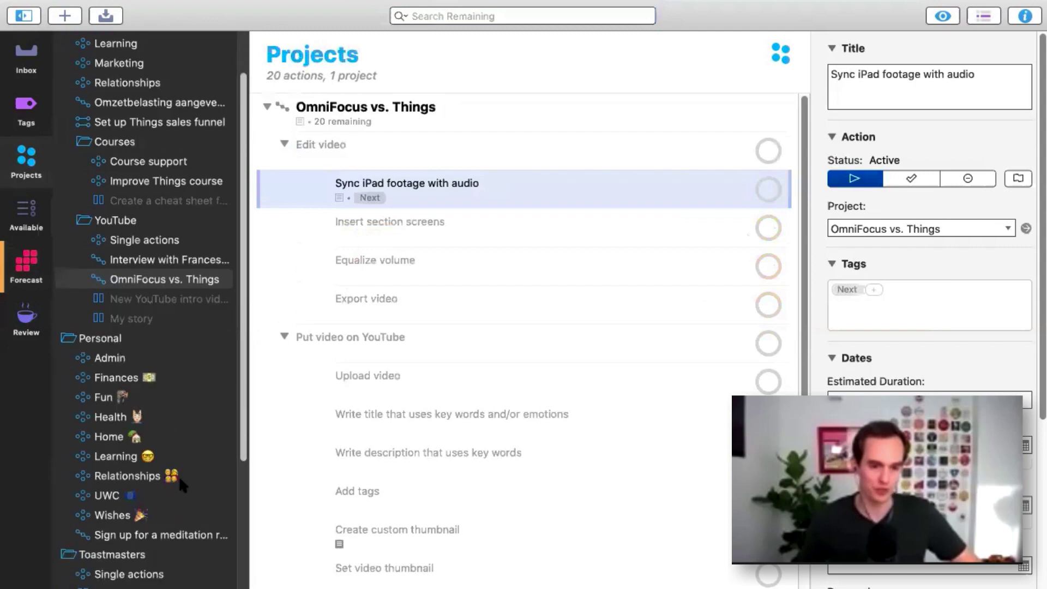
scroll(192, 436, down, 6)
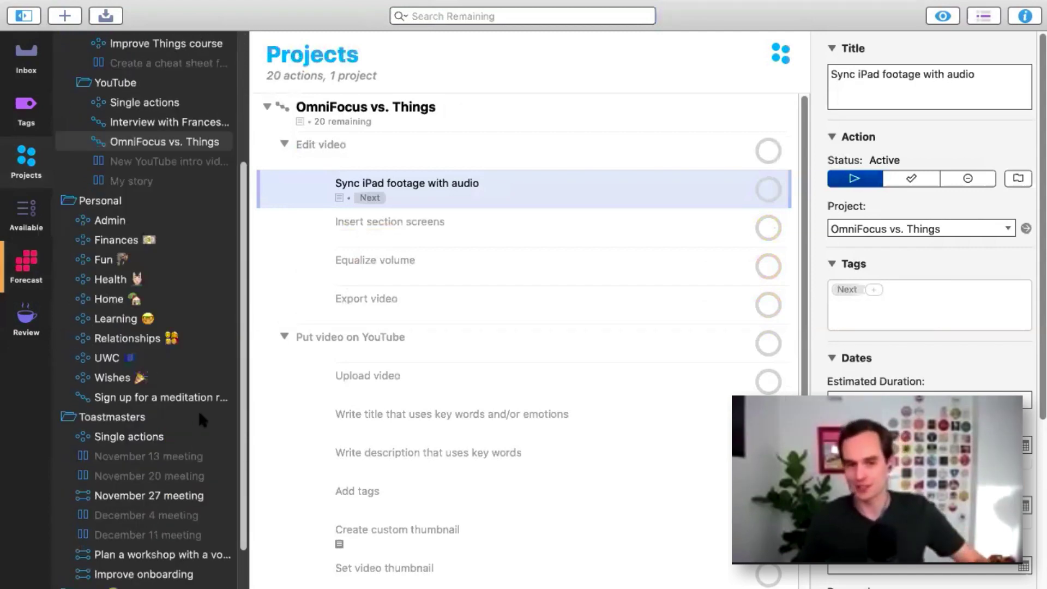
scroll(197, 409, down, 2)
click(188, 425)
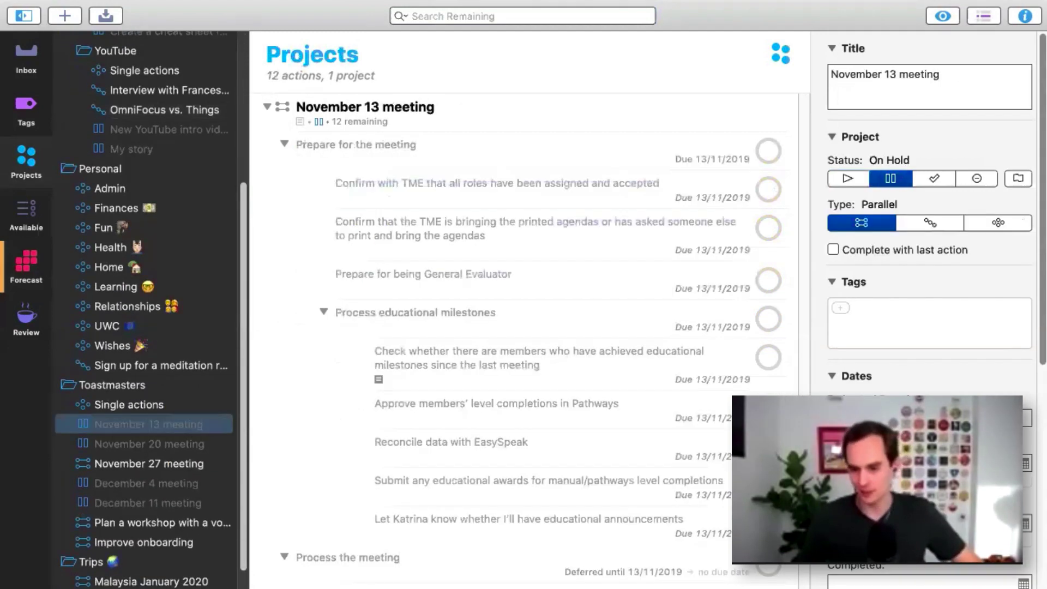
click(868, 349)
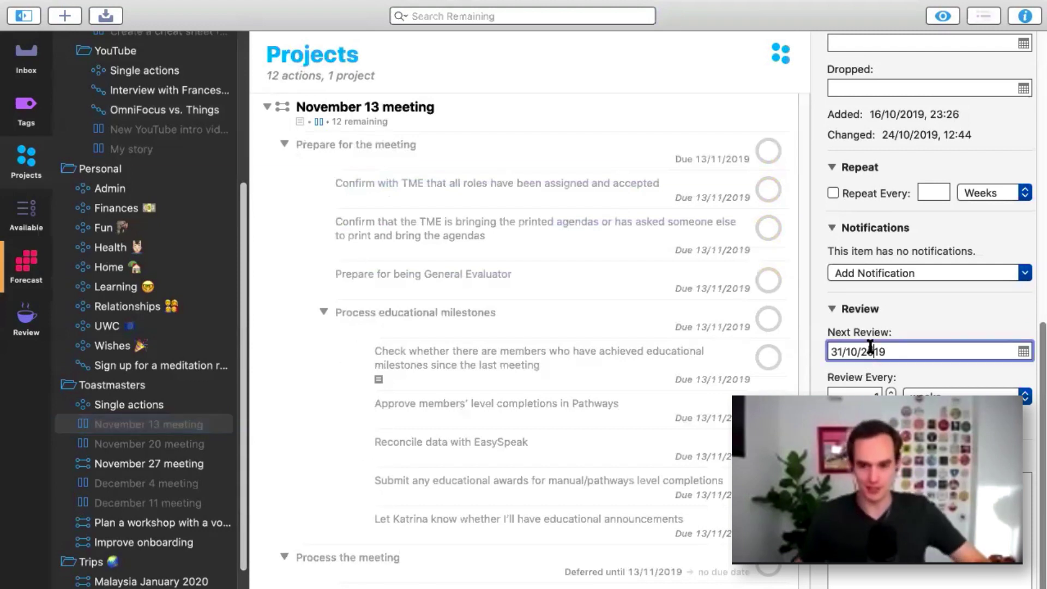
text(Today)
key(Return)
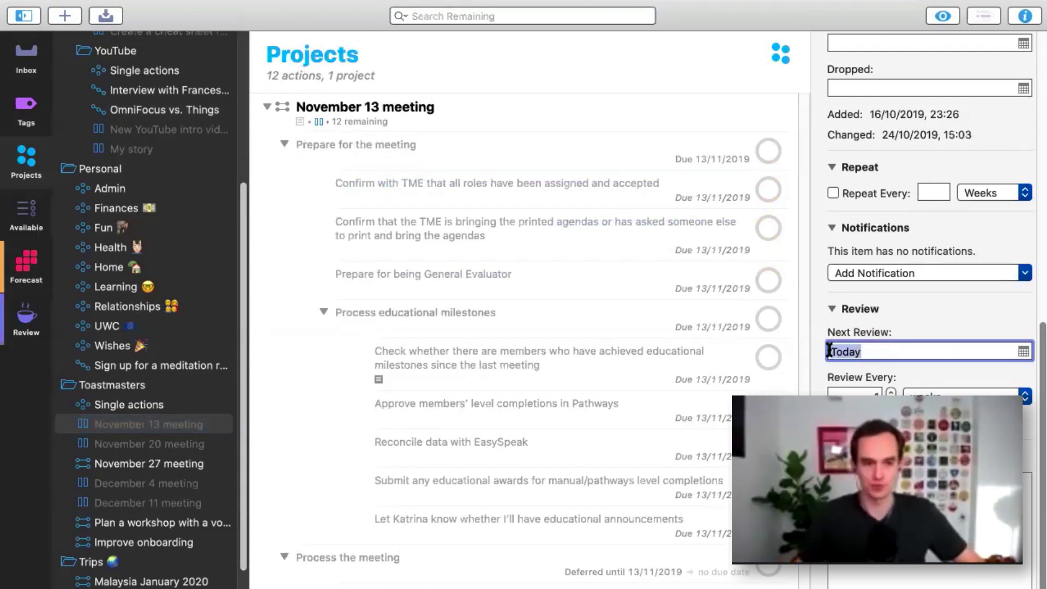
Step: Change the November 13 meeting project's status to Active while reviewing it
click(26, 320)
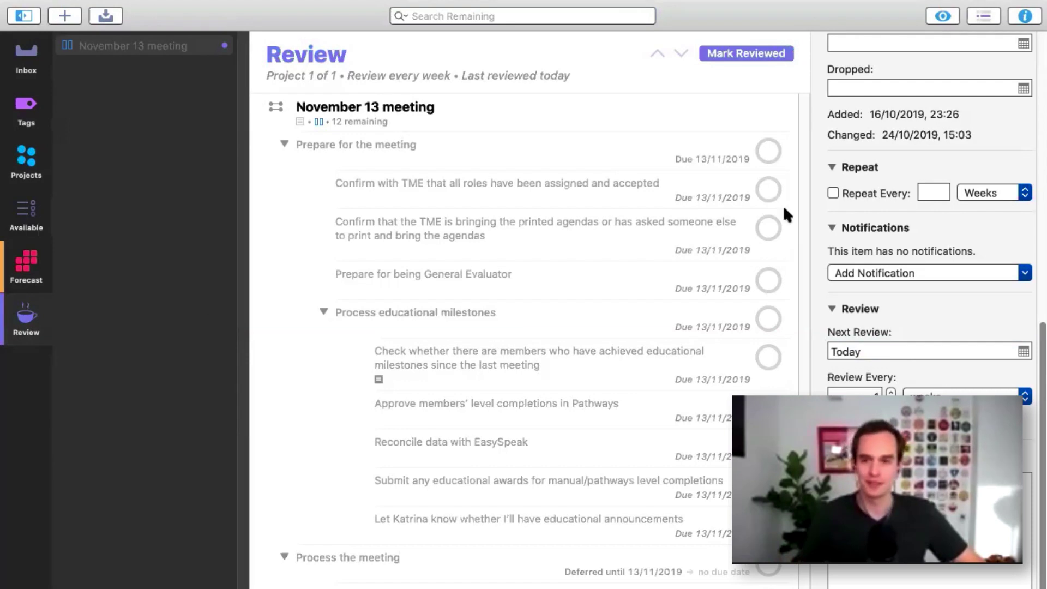
scroll(957, 175, up, 10)
click(848, 171)
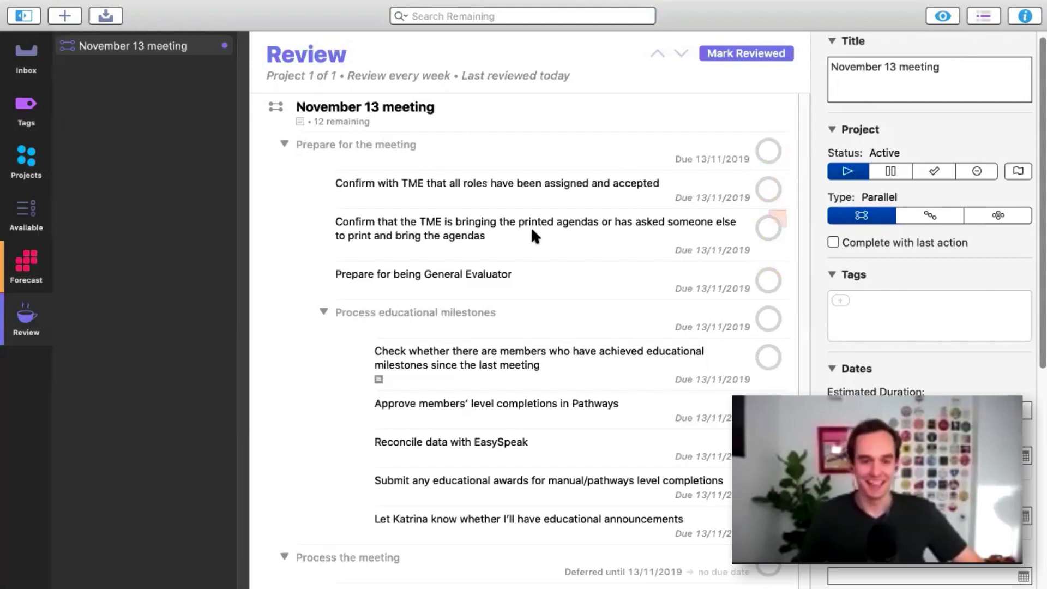
Step: Examine the November 13 meeting project under review, including its Prepare for the meeting group and first action
click(170, 52)
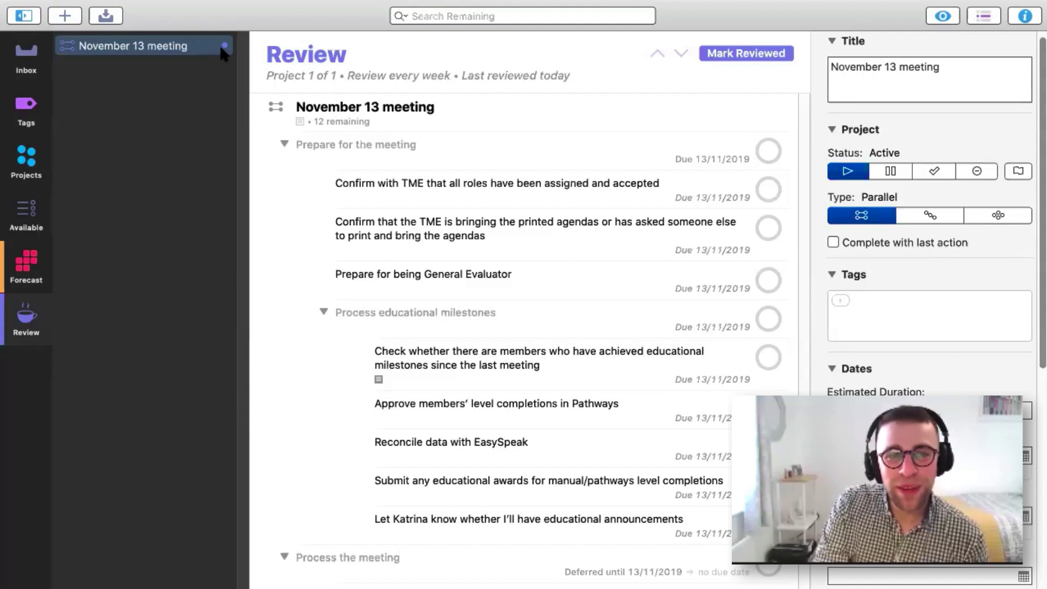
mouse_move(496, 261)
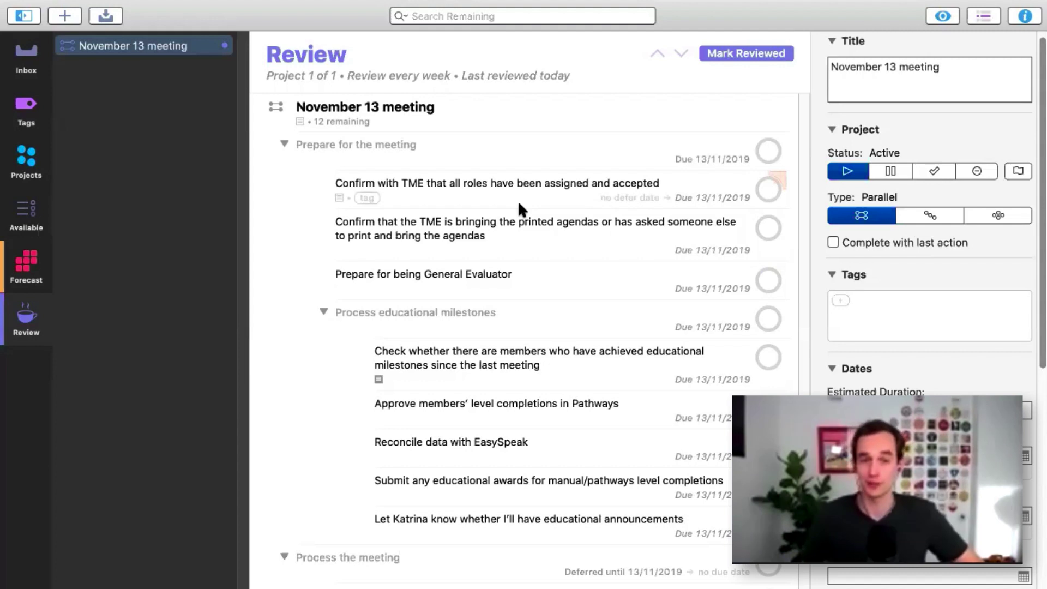
click(551, 122)
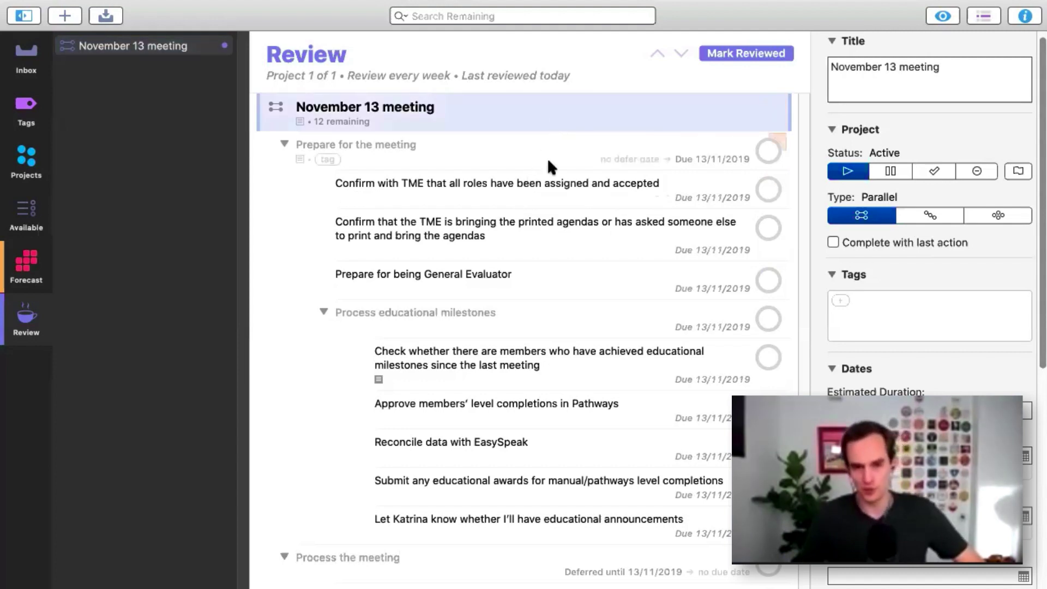
click(619, 143)
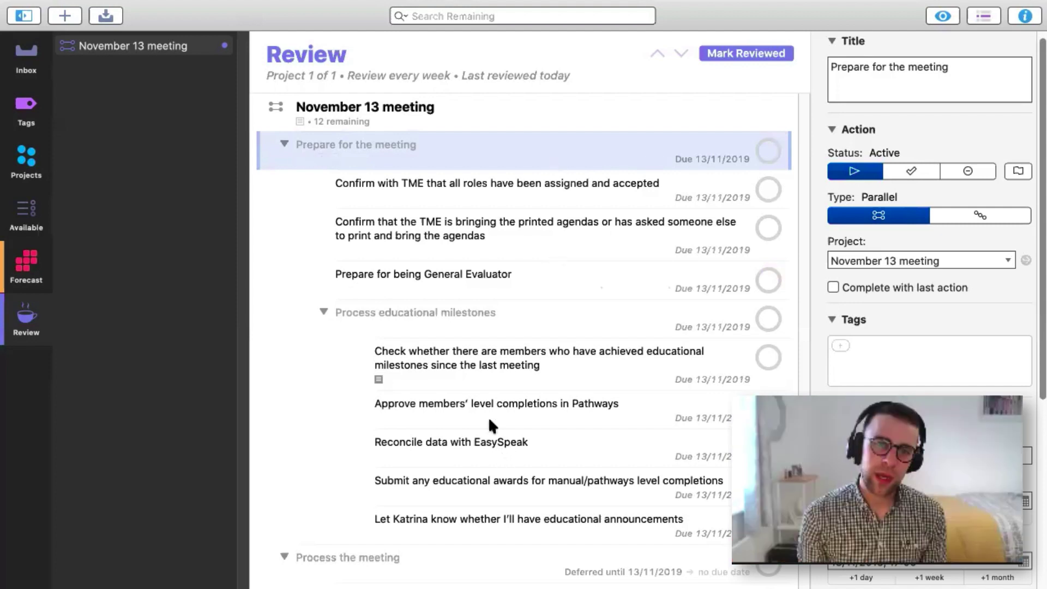
click(487, 196)
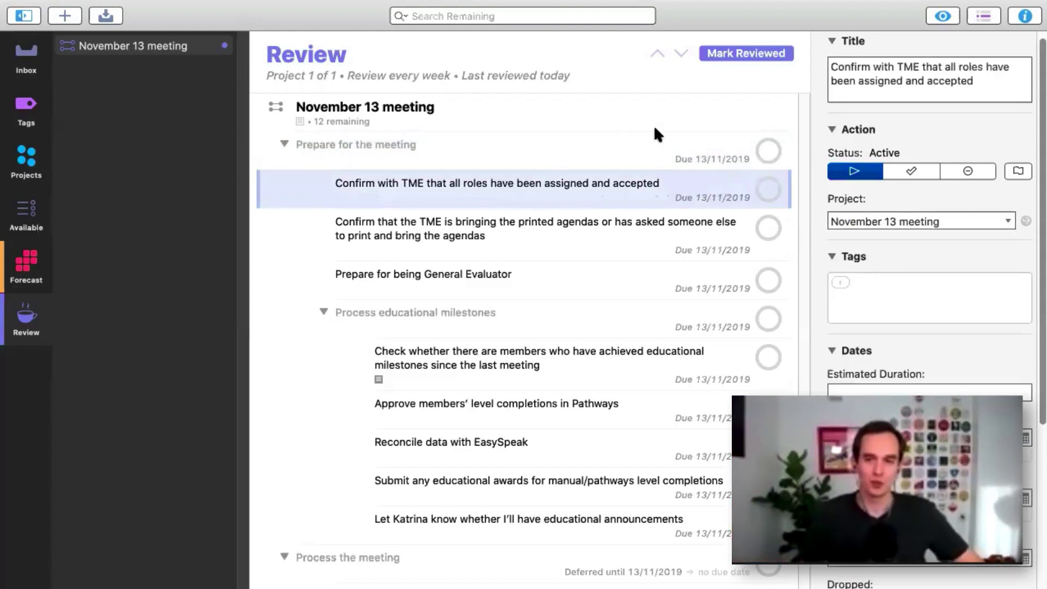
click(632, 145)
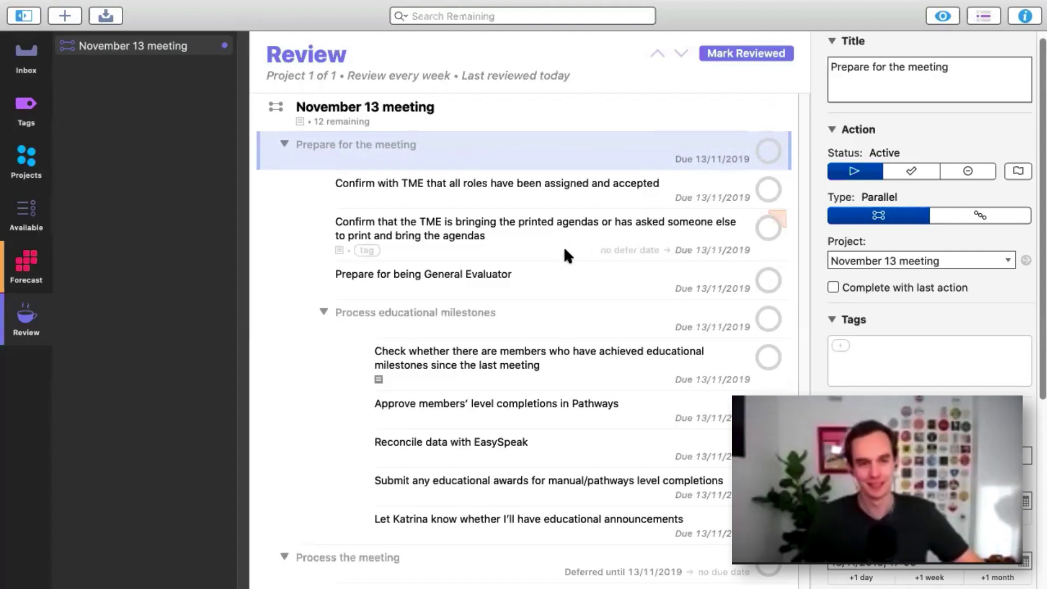
Step: Add an action named "Prepare for the meeting" directly under the November 13 meeting project heading
click(444, 112)
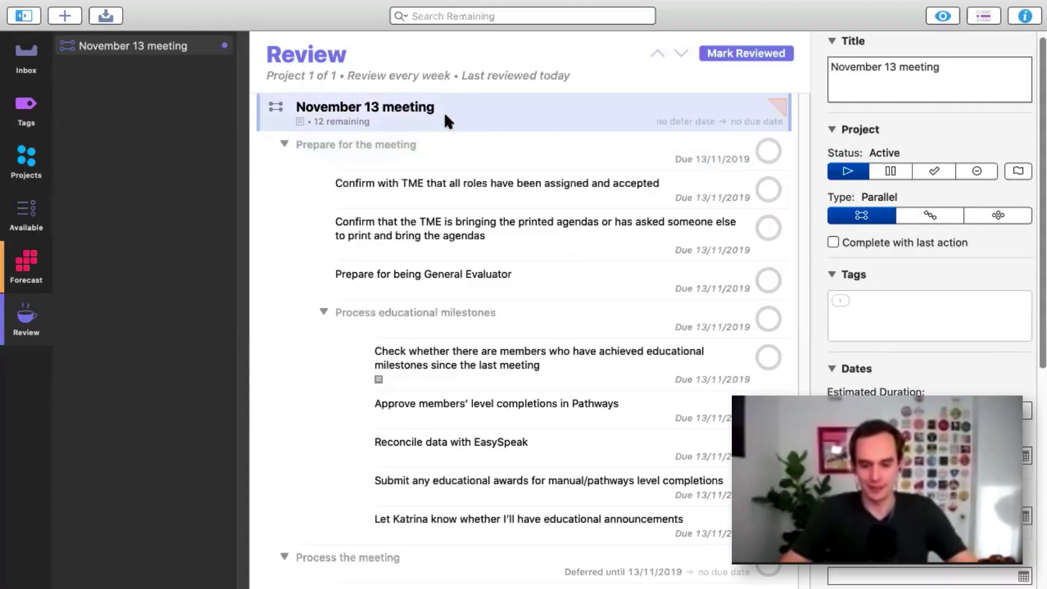
key(Return)
text(Prepare for the meeting)
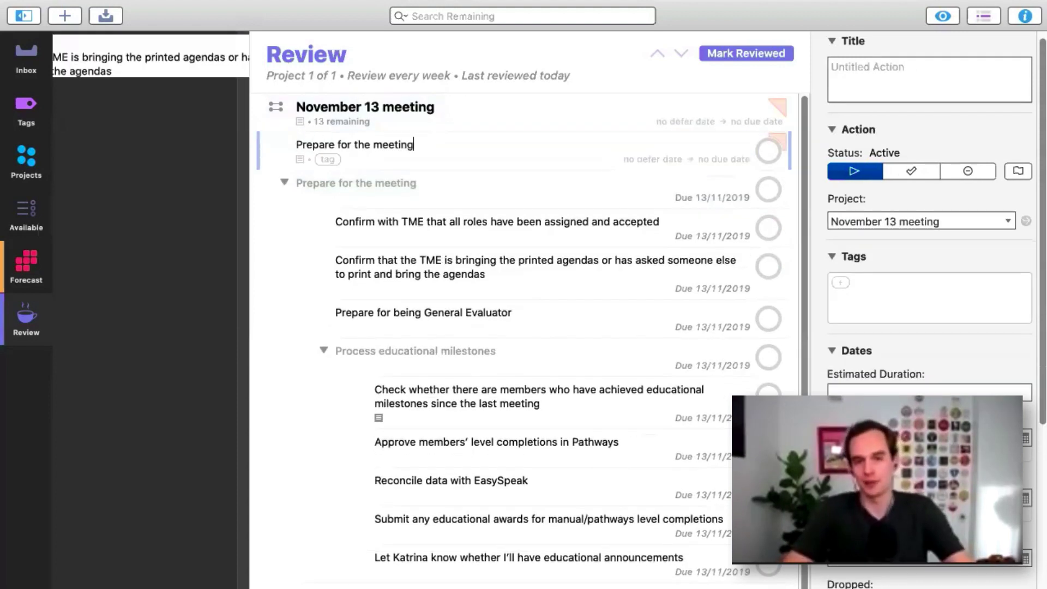
key(Escape)
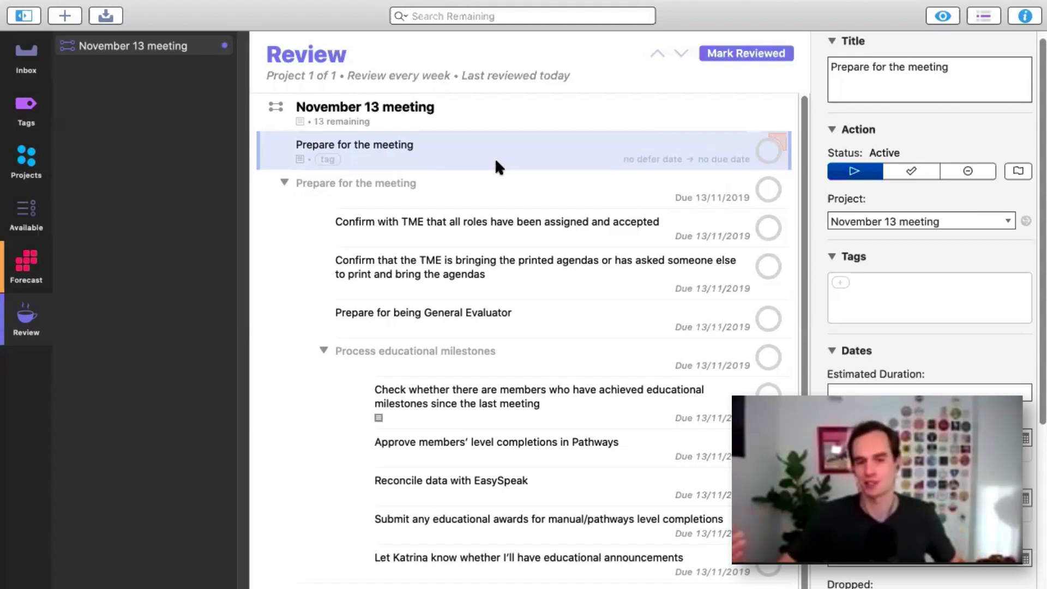
Step: Nest a new action "Prepare for being the evaluator" under the undated Prepare for the meeting action
key(Return)
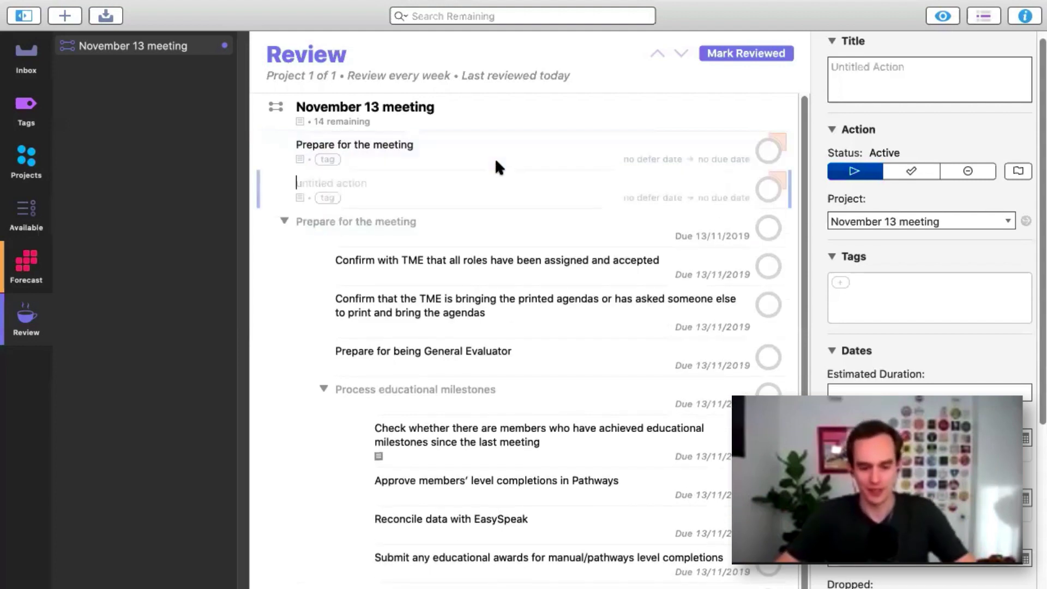
key(Tab)
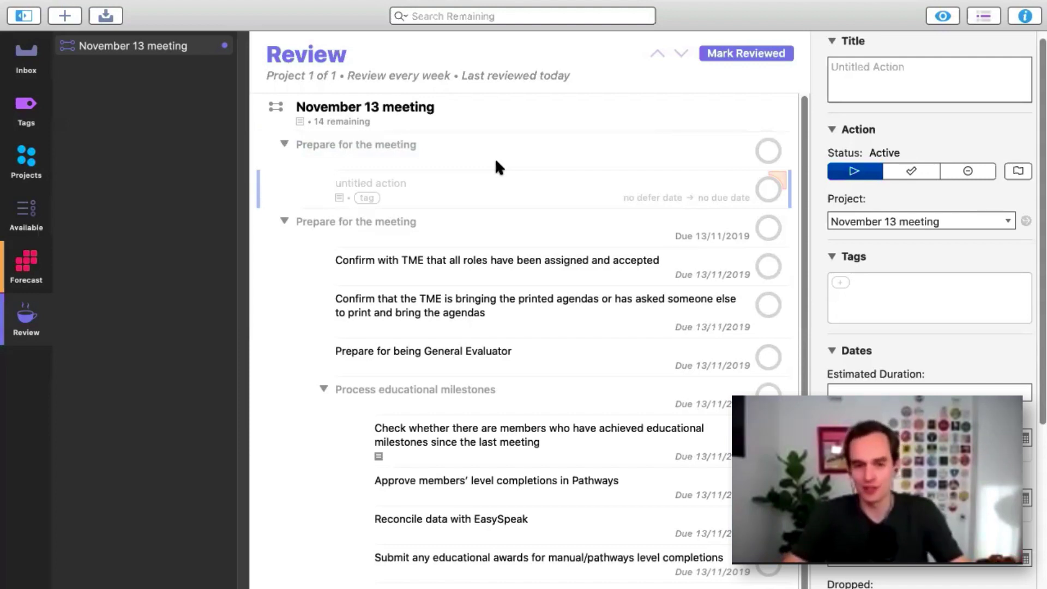
text(Prepare fo)
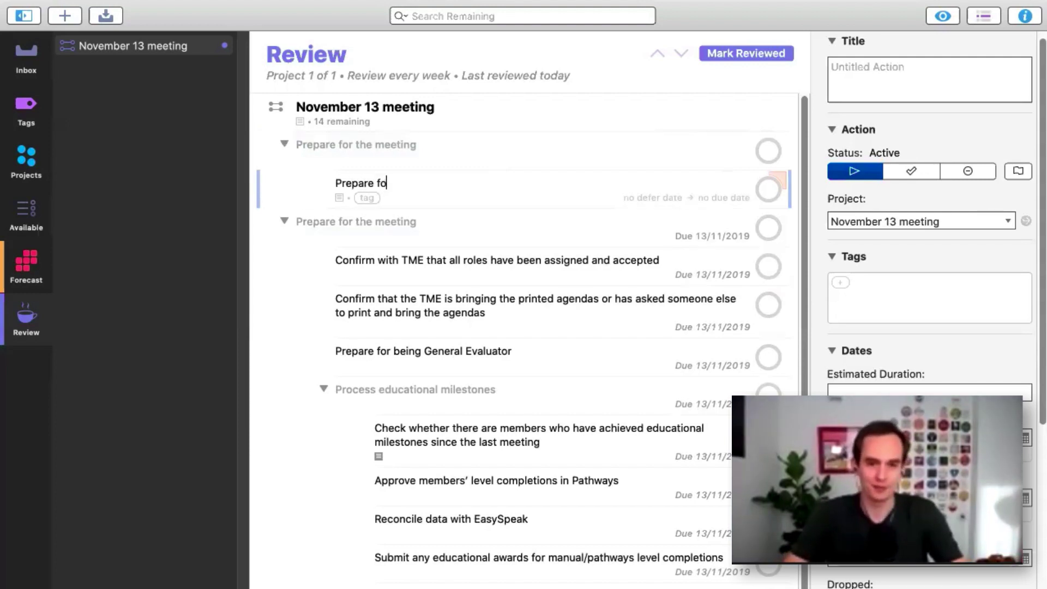
text(r being the evaluator)
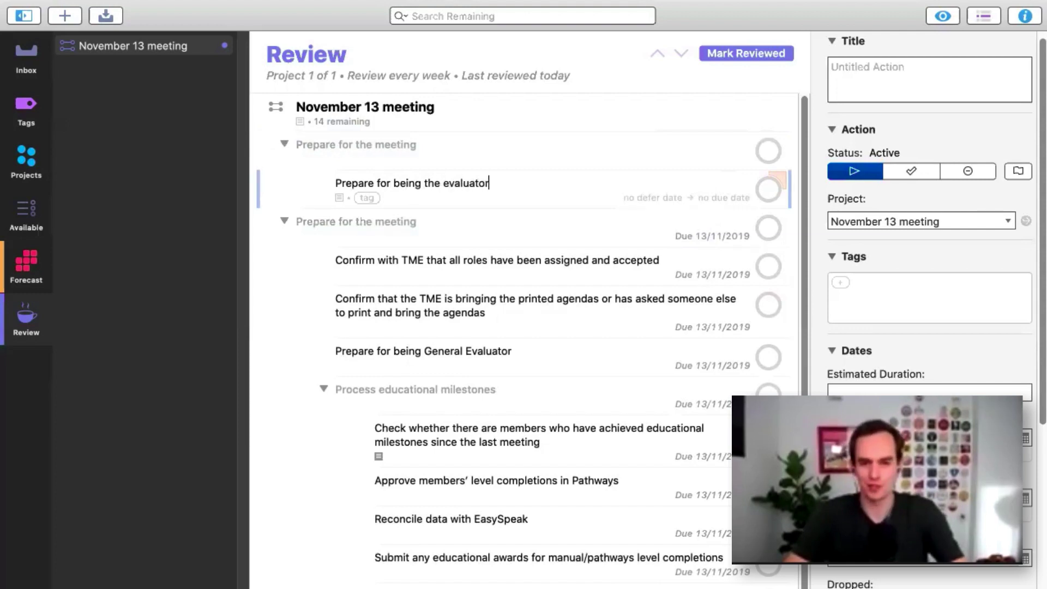
key(Escape)
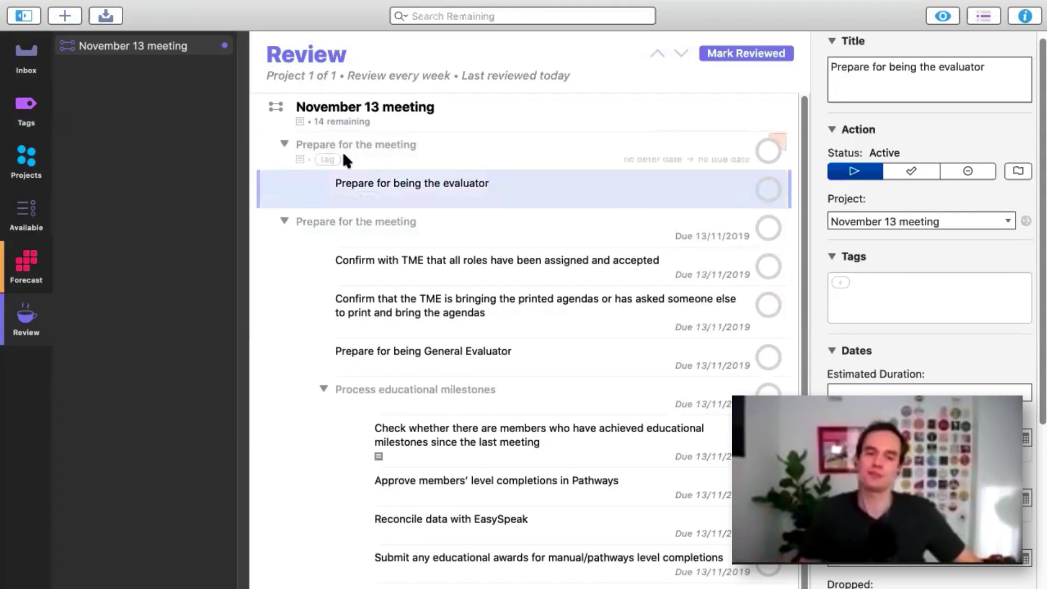
Step: Delete the undated Prepare for the meeting group together with its nested action
click(519, 150)
key(Delete)
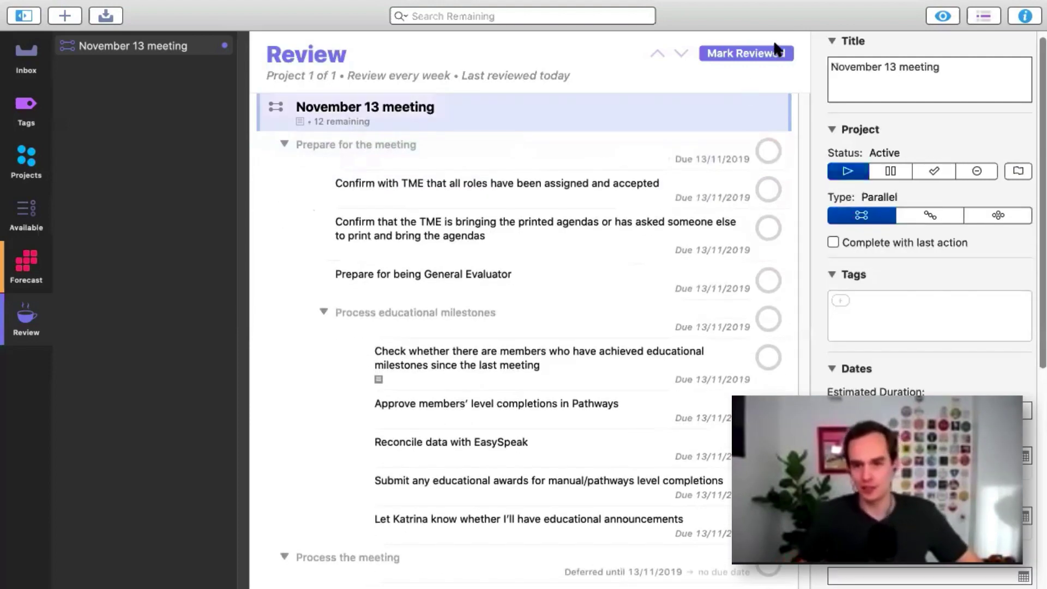
Step: Mark the November 13 meeting project as reviewed and check its next review date and review interval
click(757, 51)
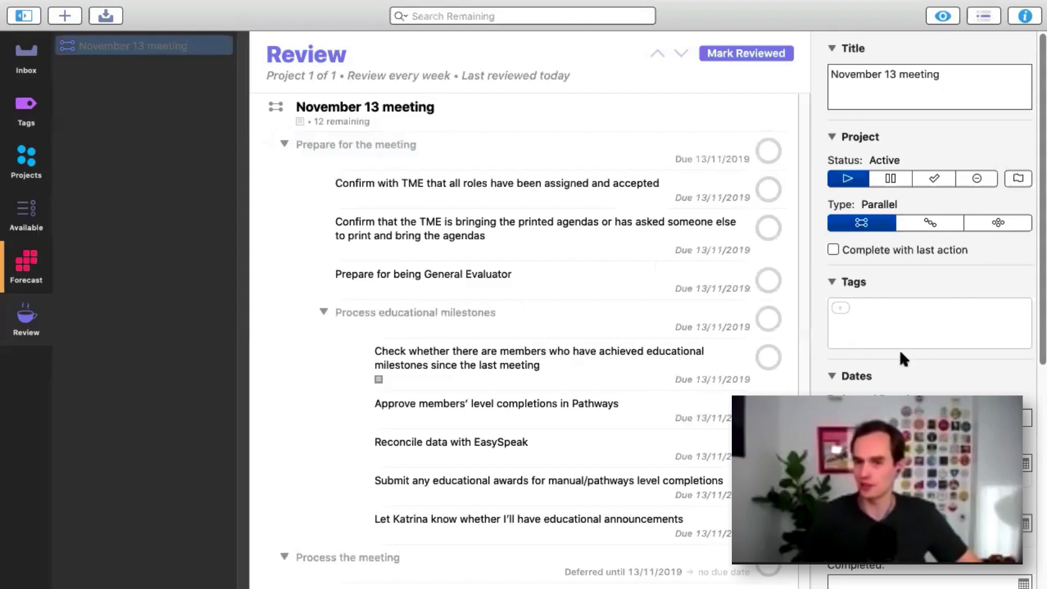
scroll(969, 368, down, 10)
scroll(900, 335, down, 2)
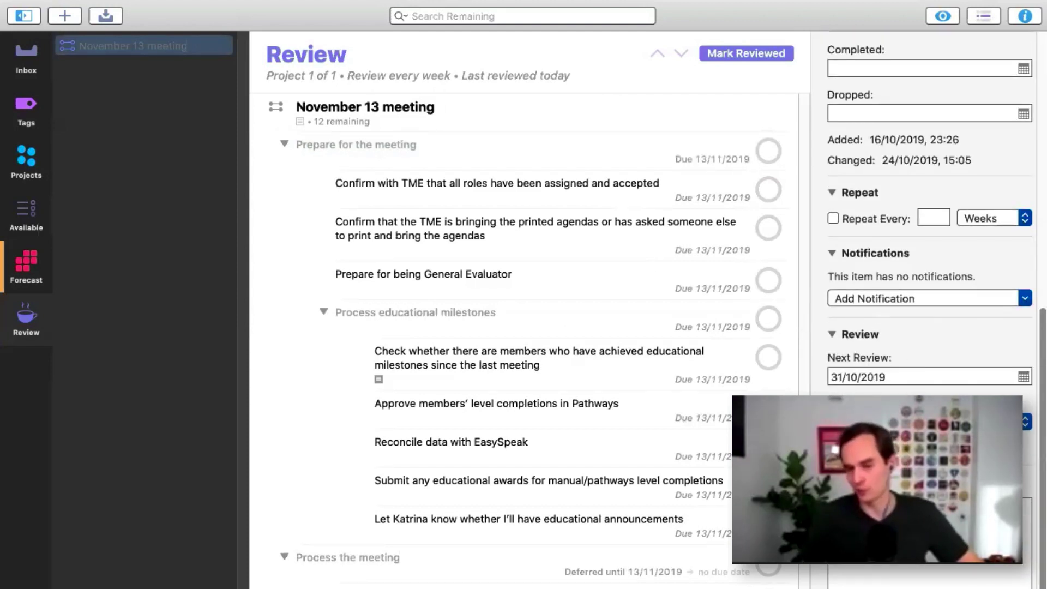
click(995, 422)
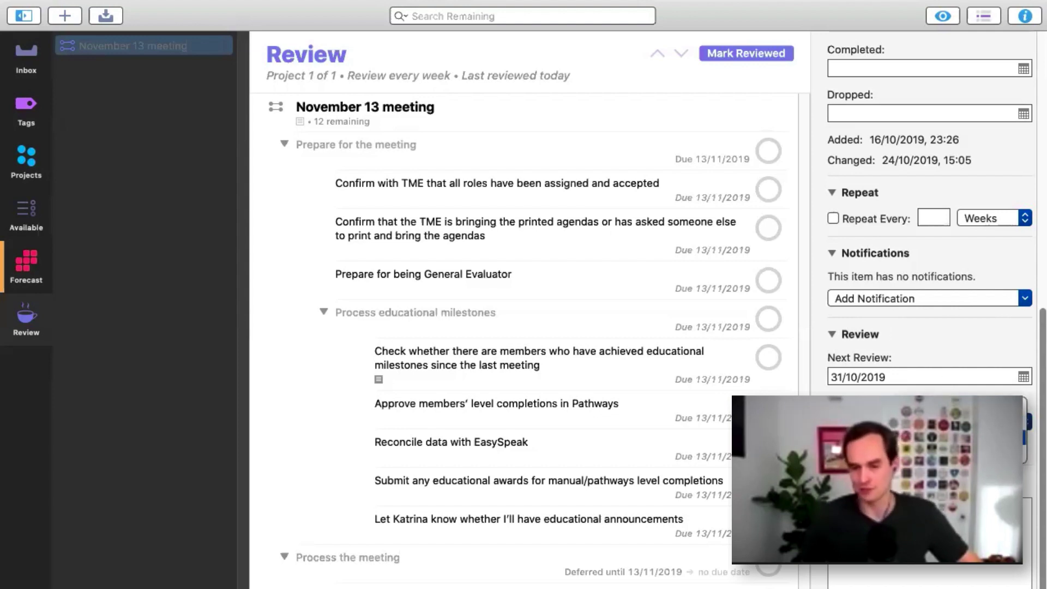
click(951, 347)
Step: Examine the Create video for YouTube project in the Project templates folder, from its status and actions to its Plan video group
click(14, 167)
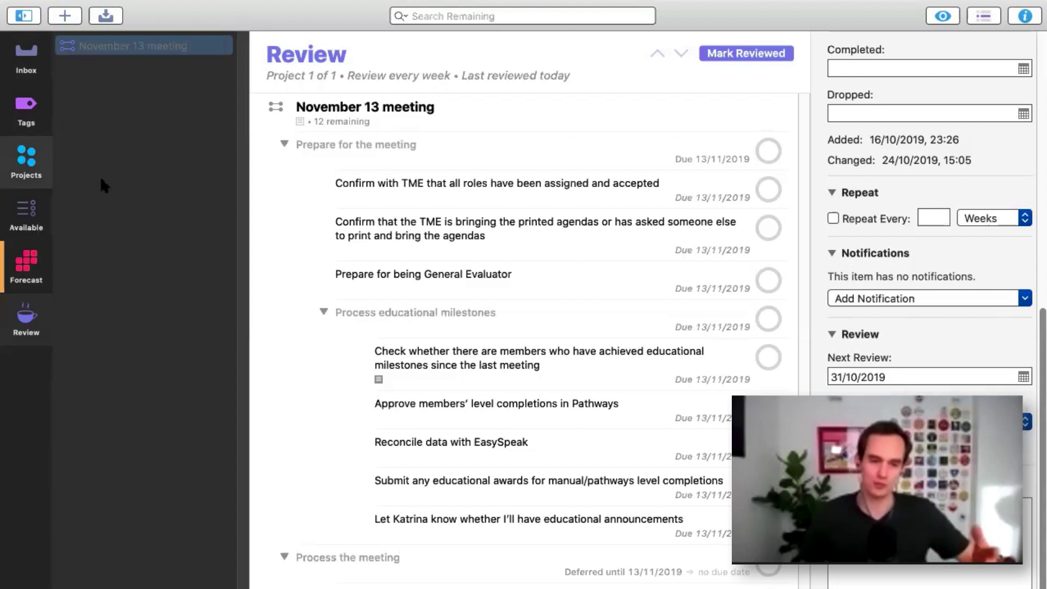
click(114, 508)
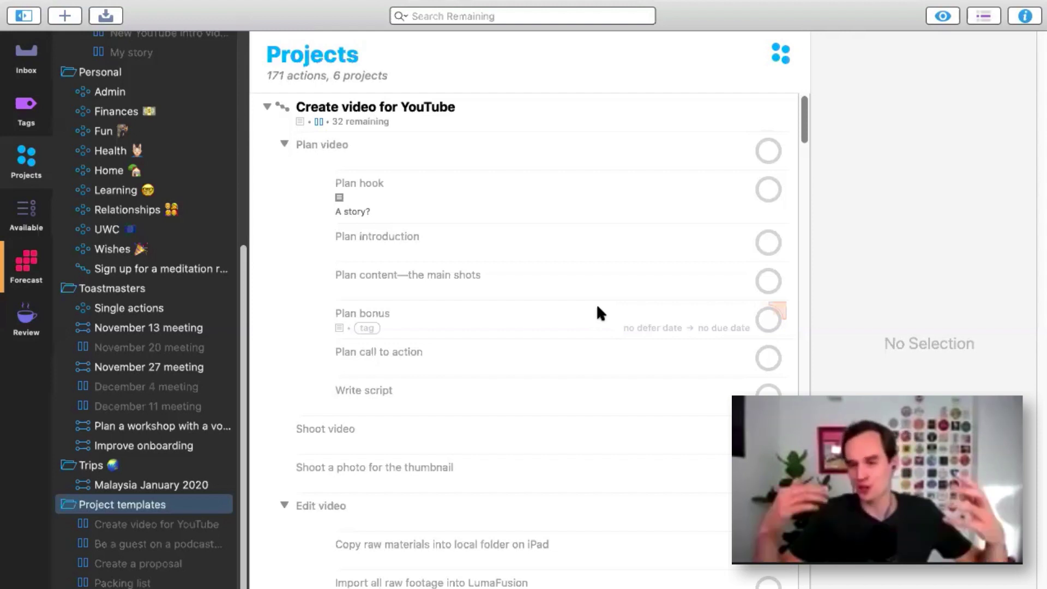
click(183, 518)
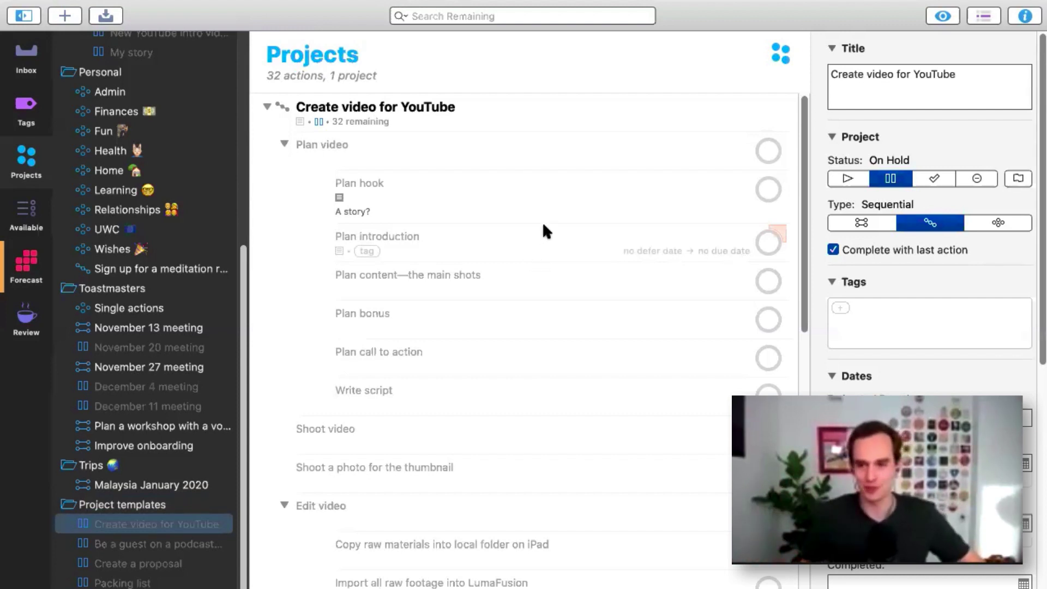
scroll(552, 159, down, 2)
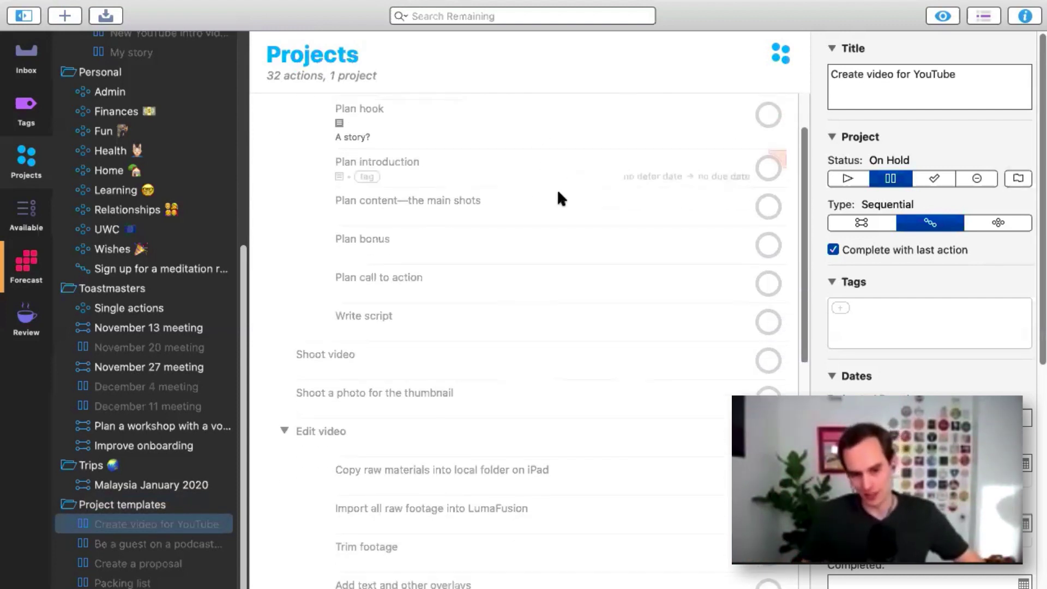
scroll(558, 196, down, 15)
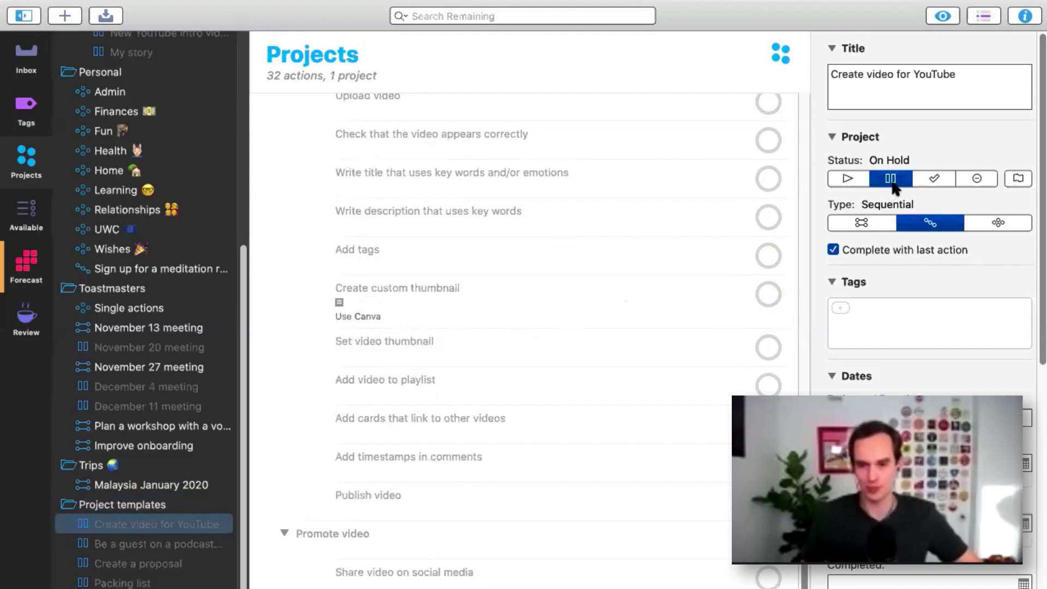
mouse_move(566, 299)
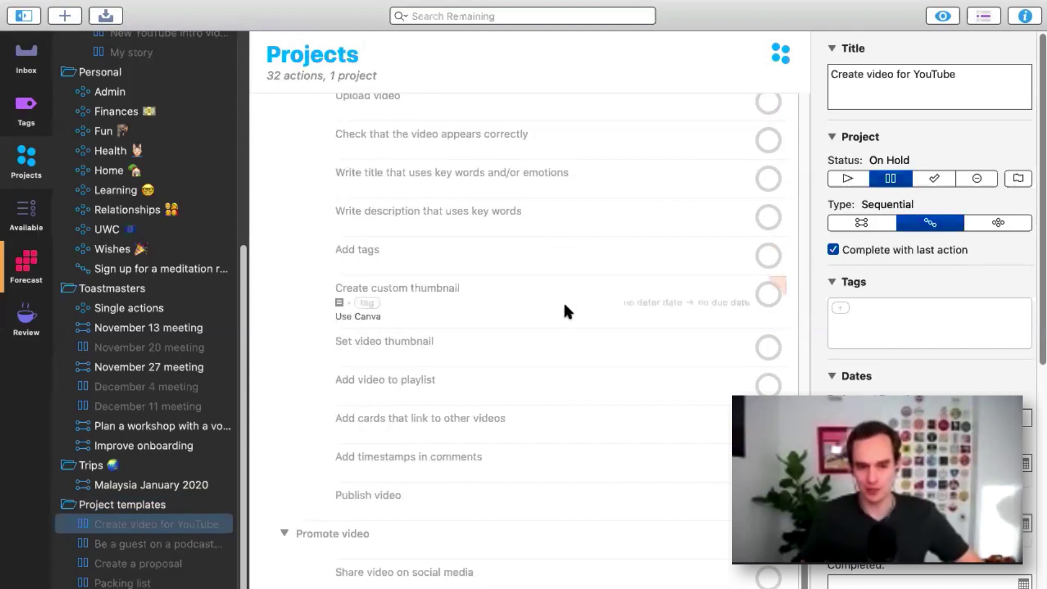
scroll(561, 302, up, 15)
click(409, 159)
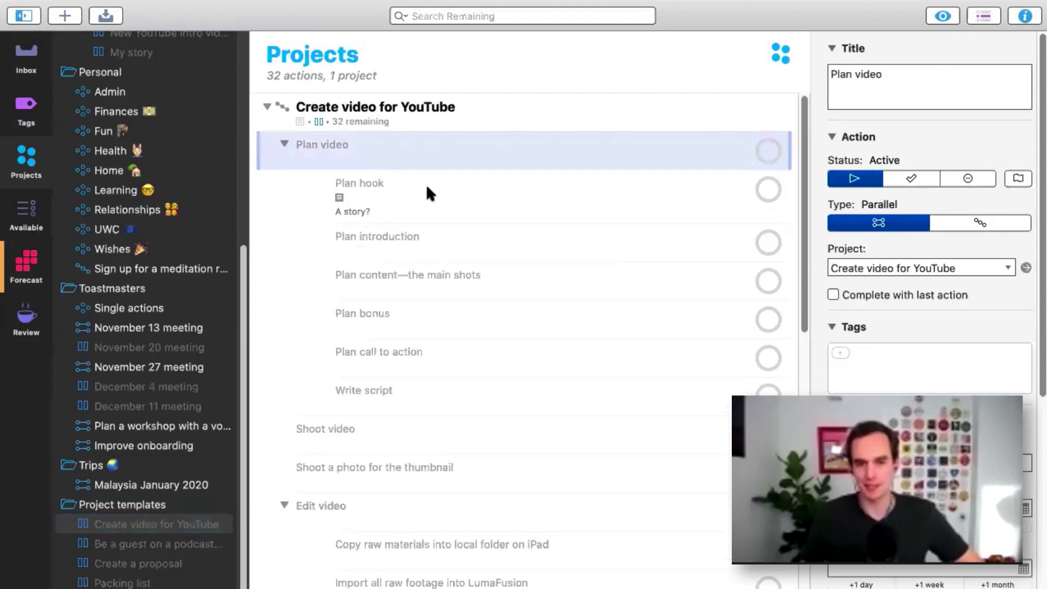
Step: Examine the nested actions of the Plan video group in the Create video for YouTube template, including Plan hook
key(Down)
key(Down)
key(Down)
click(472, 153)
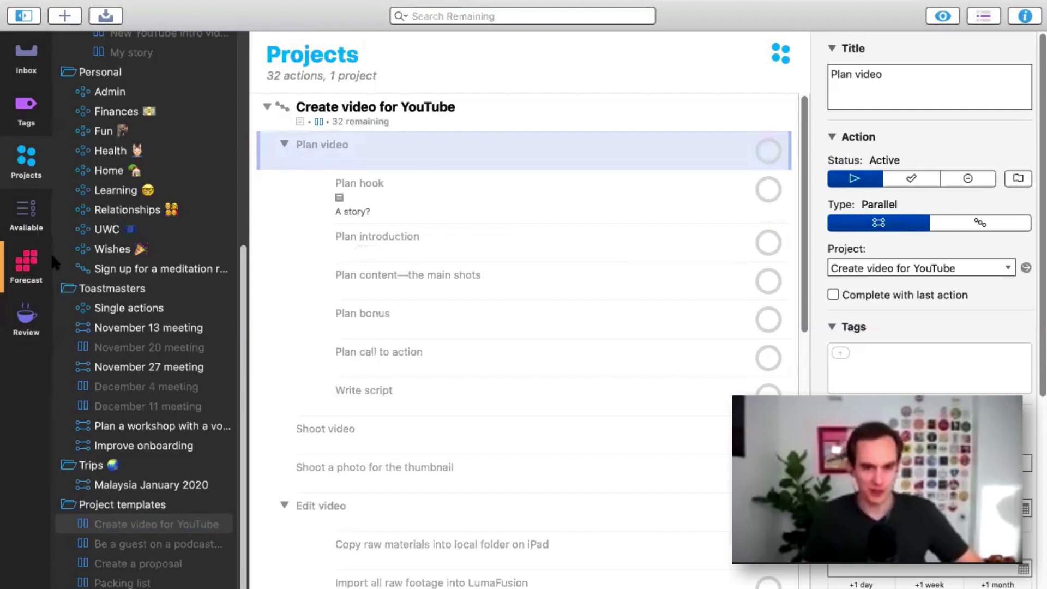
click(396, 197)
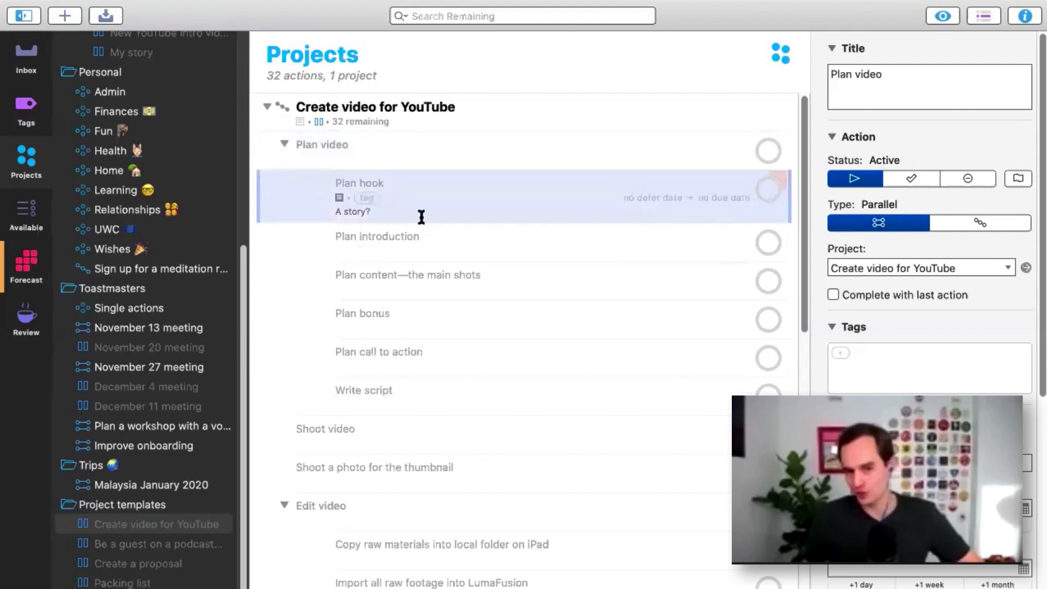
click(430, 241)
click(447, 270)
click(447, 188)
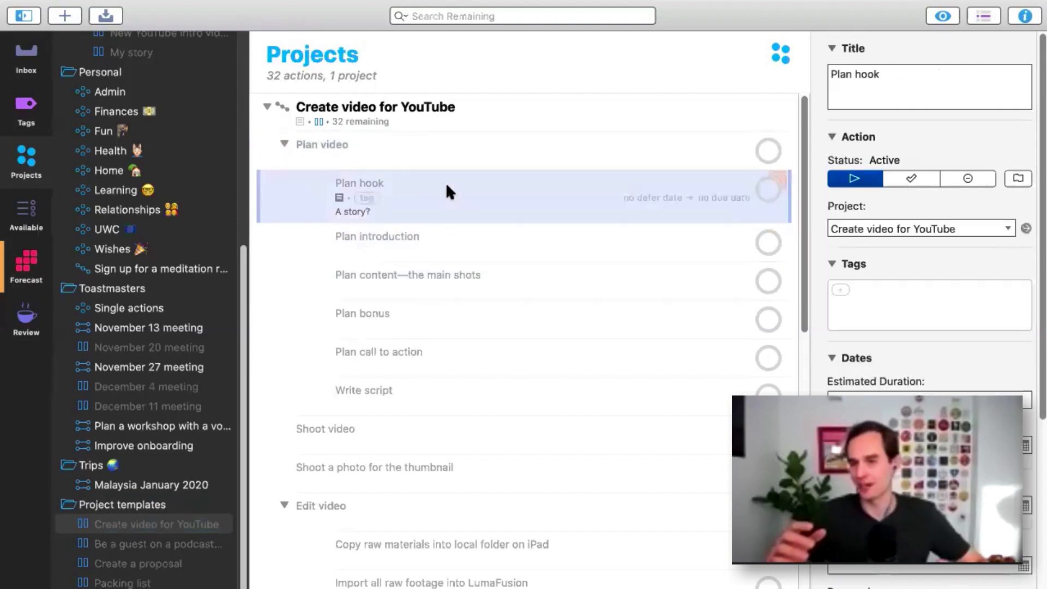
click(452, 157)
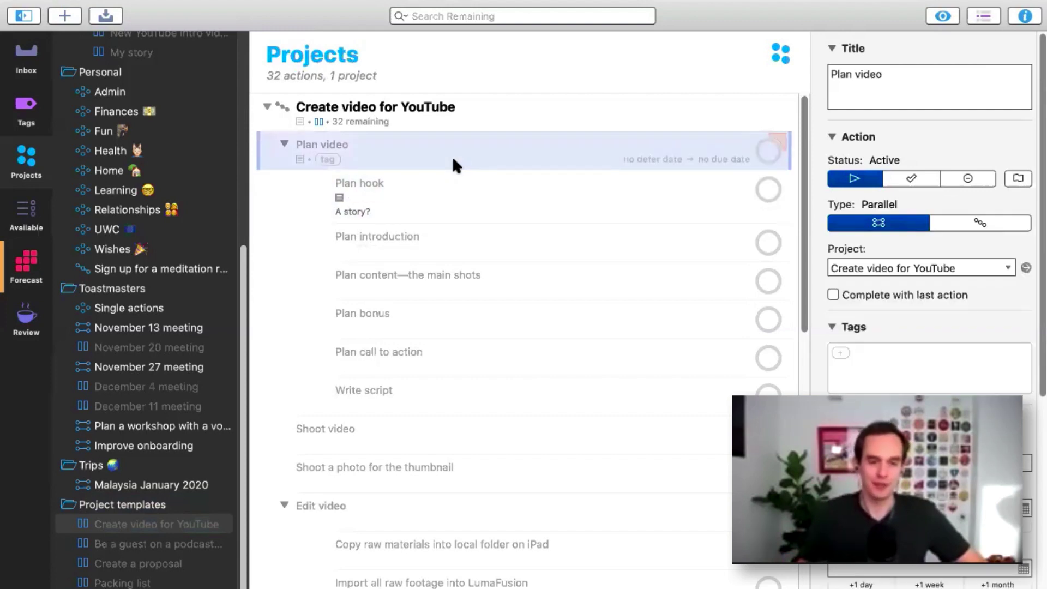
Step: Copy the Create video for YouTube template project and place the duplicate at the end of the Business YouTube folder
right_click(161, 525)
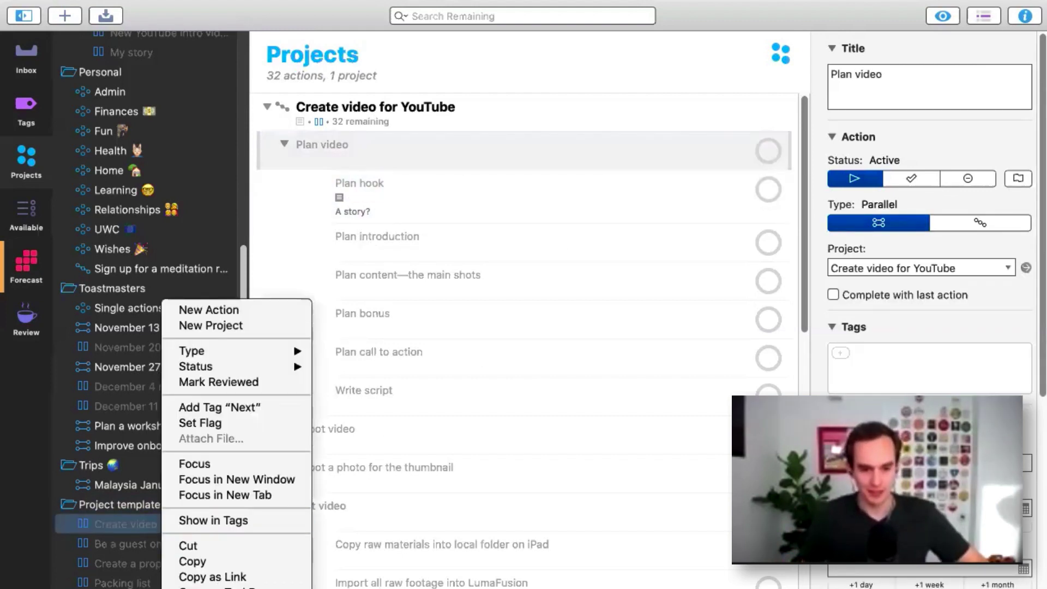
click(189, 561)
key(super+v)
drag(183, 535, 129, 386)
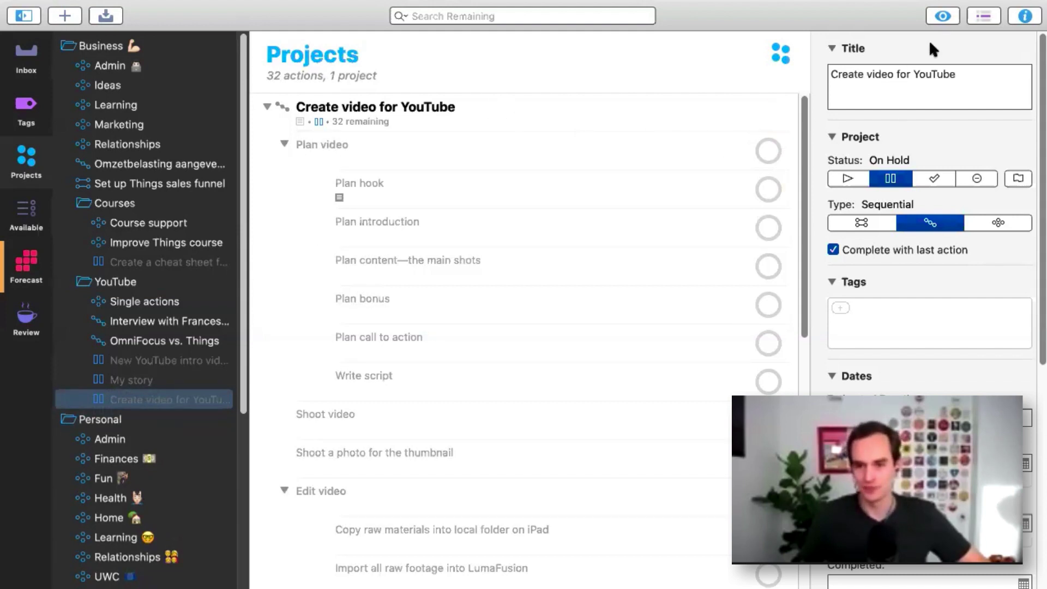
Step: Rename the duplicated project "Meditation app review" and change its status to Active
triple_click(478, 113)
text(Meditation app revi)
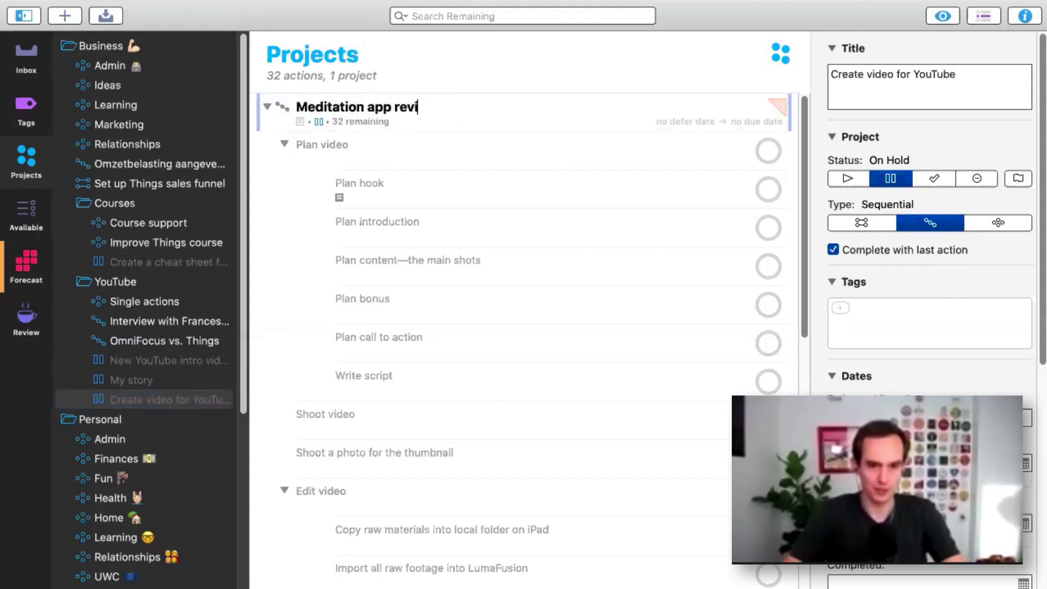
text(ew)
key(Return)
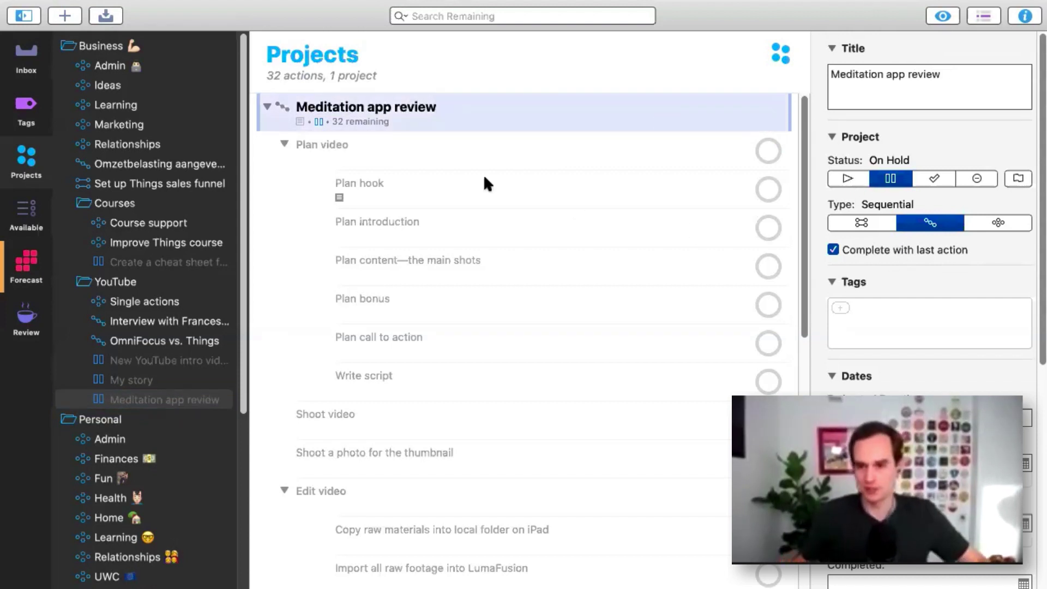
key(super+alt+a)
Step: Examine the Plan video actions in the Meditation app review project, including Plan content—the main shots and Plan bonus
key(Down)
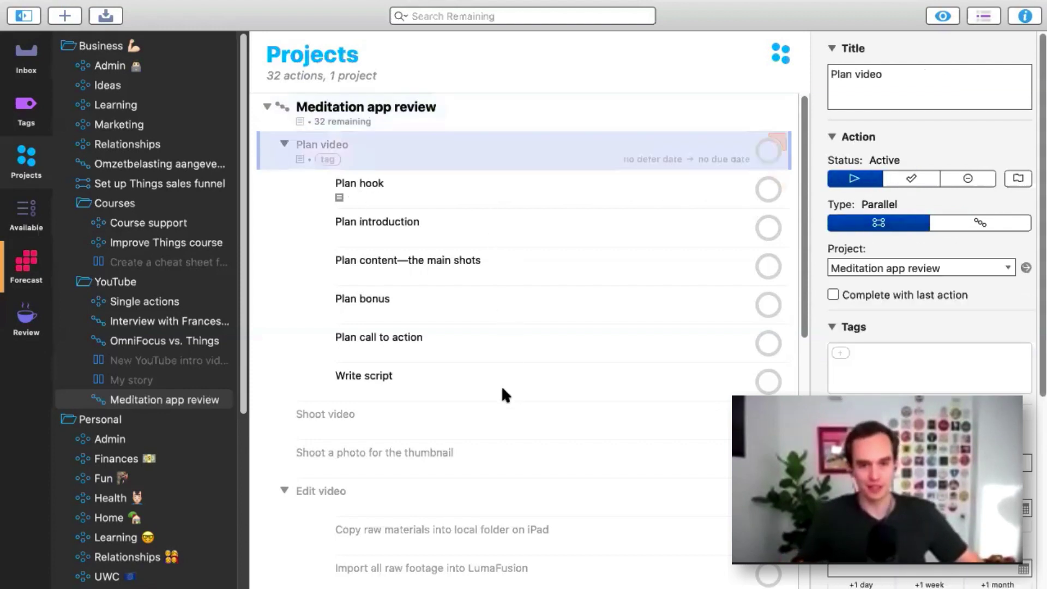
mouse_move(535, 247)
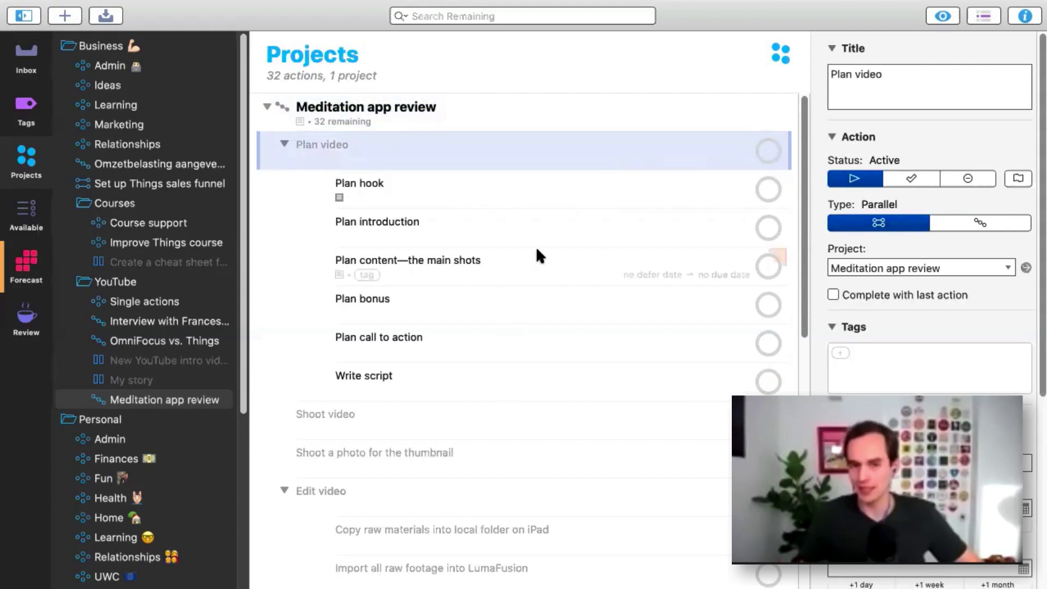
click(523, 267)
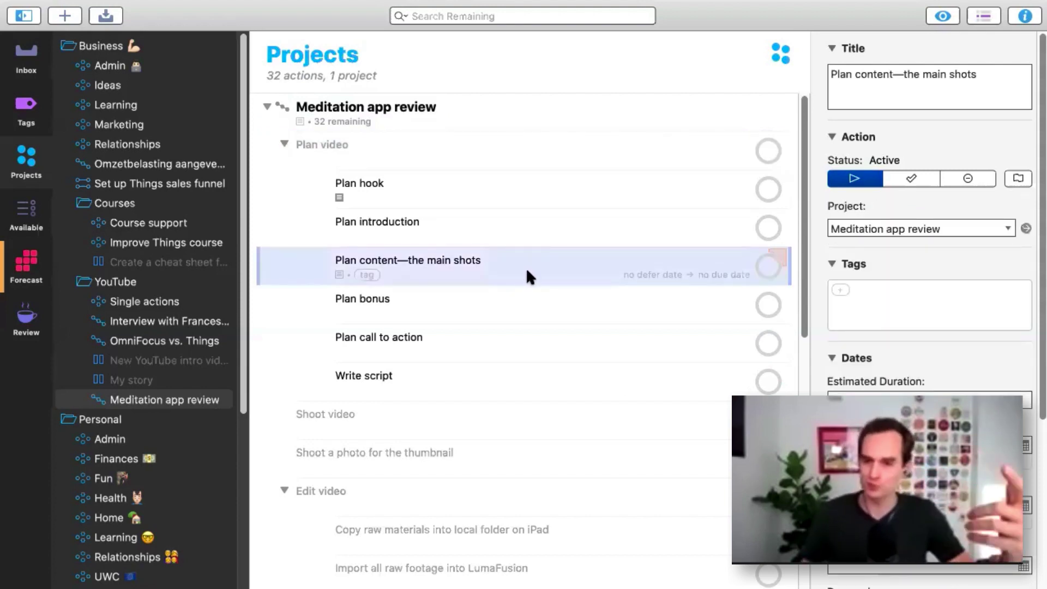
click(511, 288)
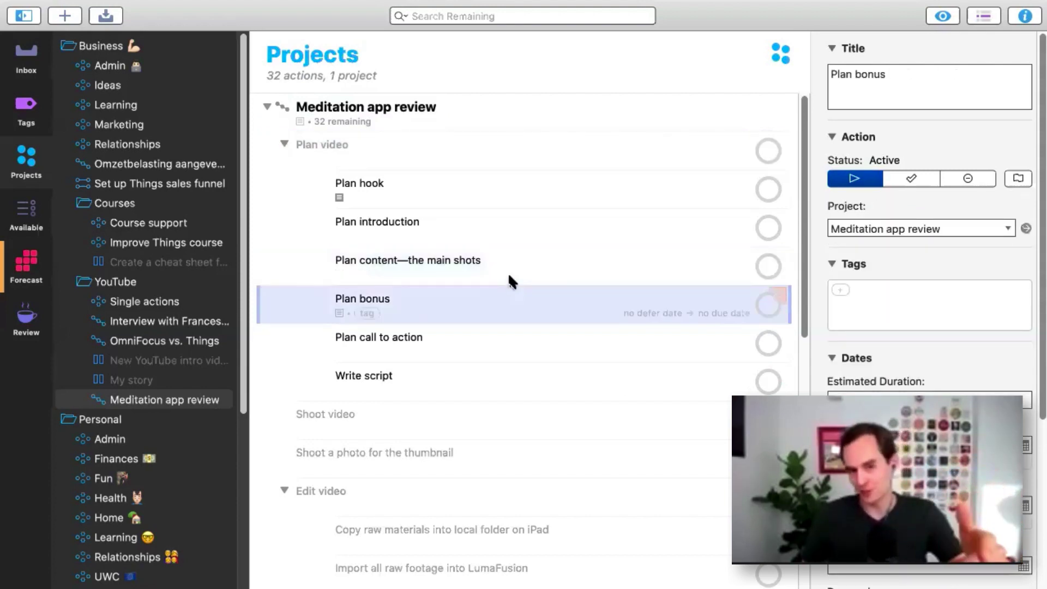
click(507, 268)
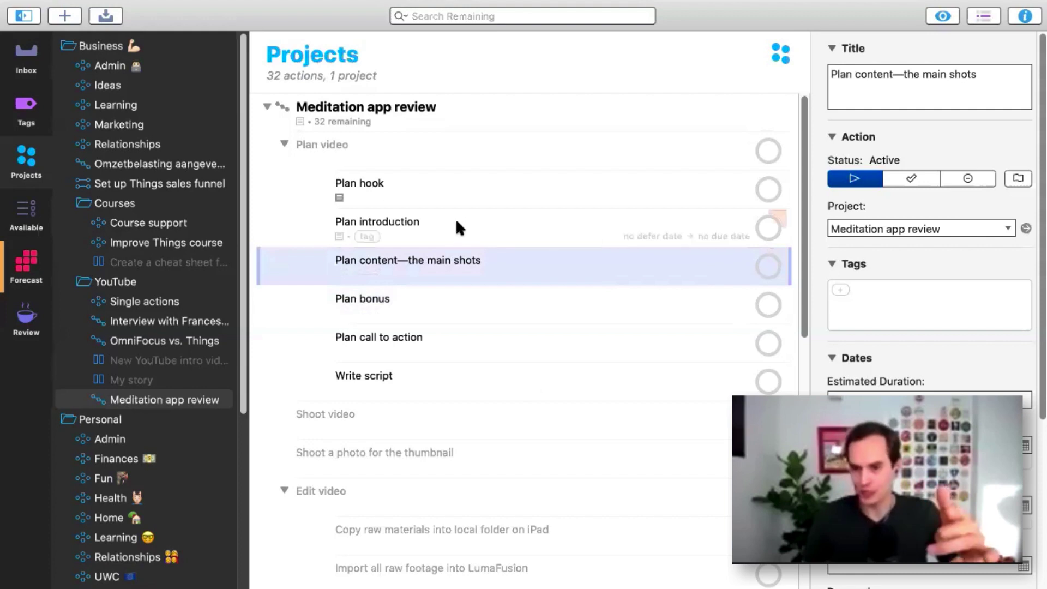
Step: Reopen the Create video for YouTube template in the Project templates folder and look over the list of folders and projects
scroll(167, 498, down, 10)
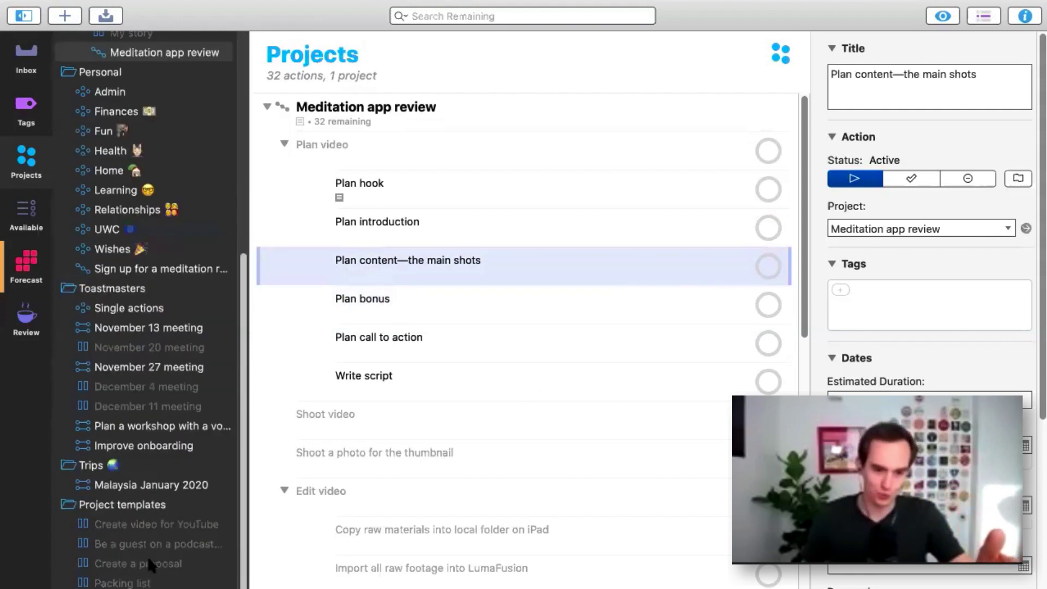
click(160, 525)
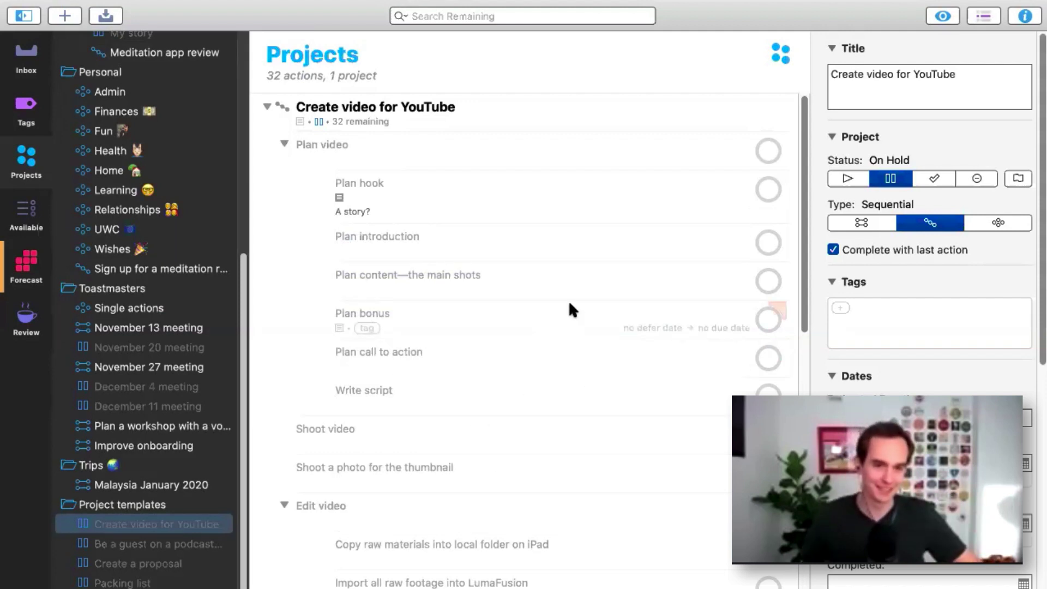
scroll(185, 250, up, 10)
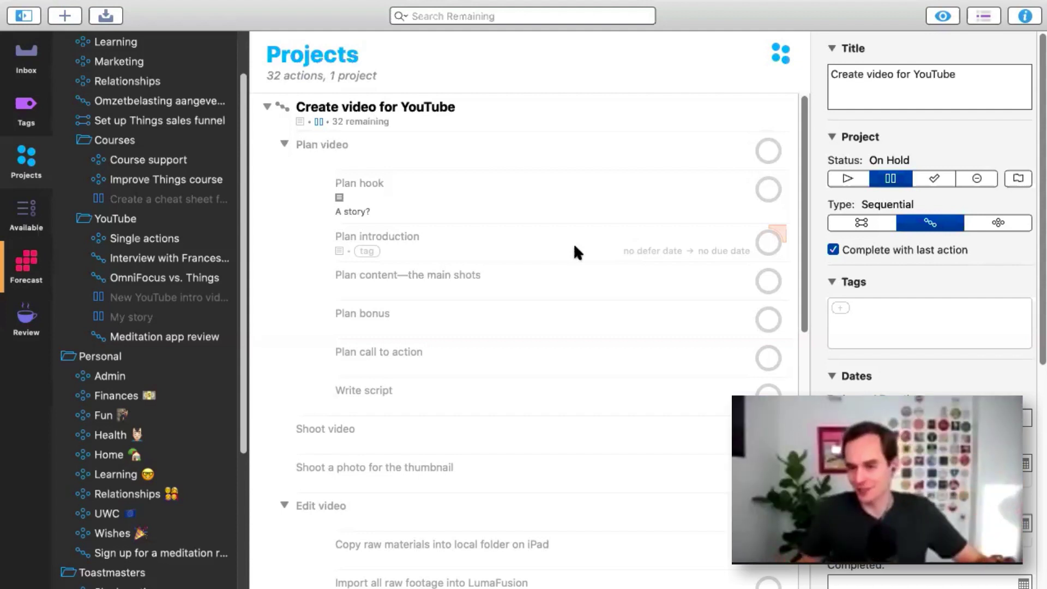
scroll(208, 382, down, 3)
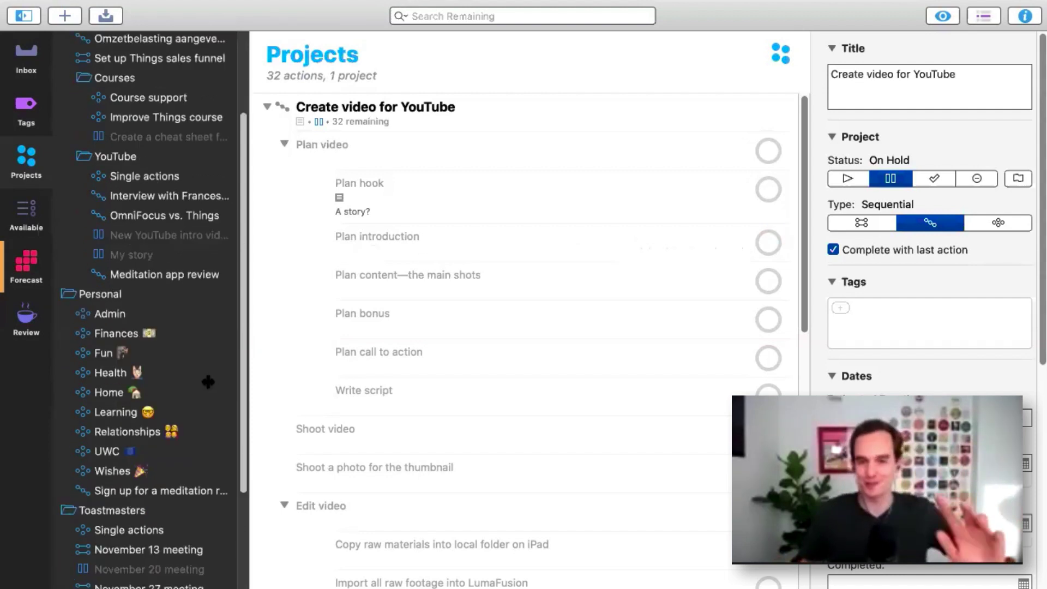
scroll(207, 382, down, 5)
Step: Examine the Create video for YouTube template's project settings, from status and type to dates, repeat, notifications and review
scroll(955, 567, down, 6)
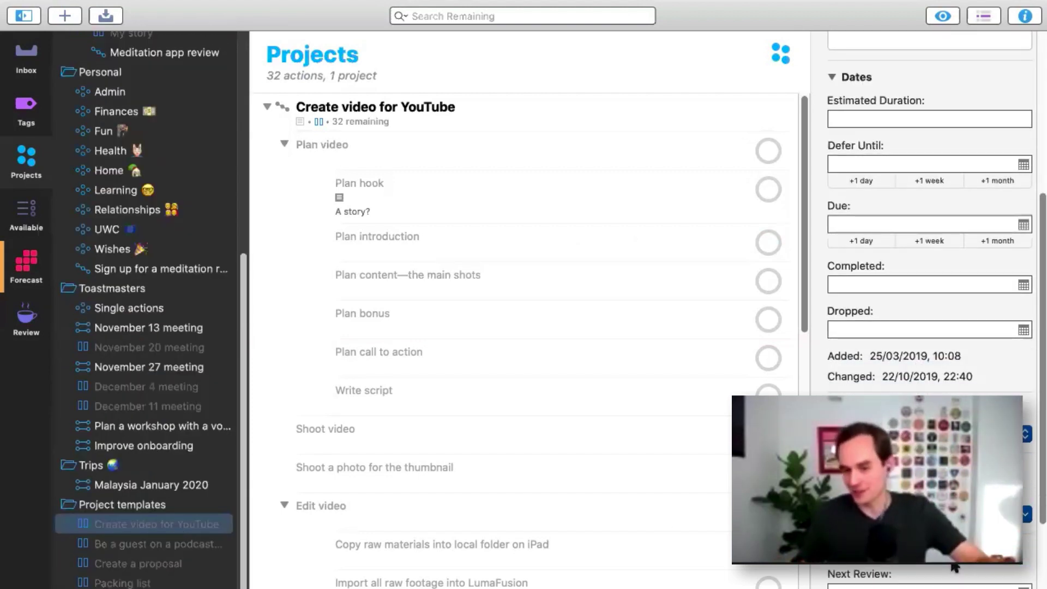
scroll(954, 567, down, 4)
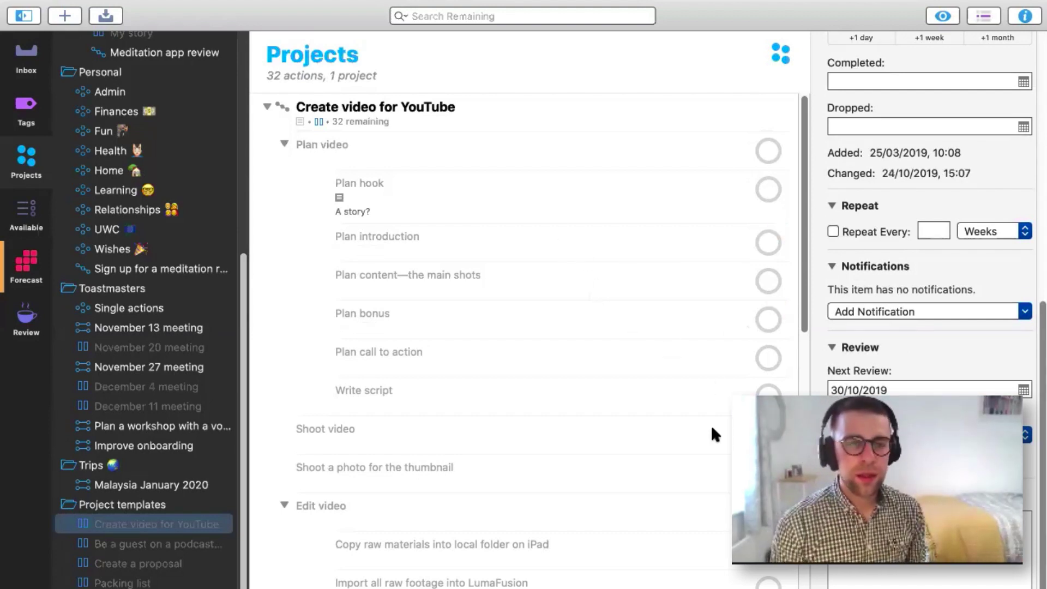
scroll(927, 479, up, 5)
scroll(927, 480, down, 1)
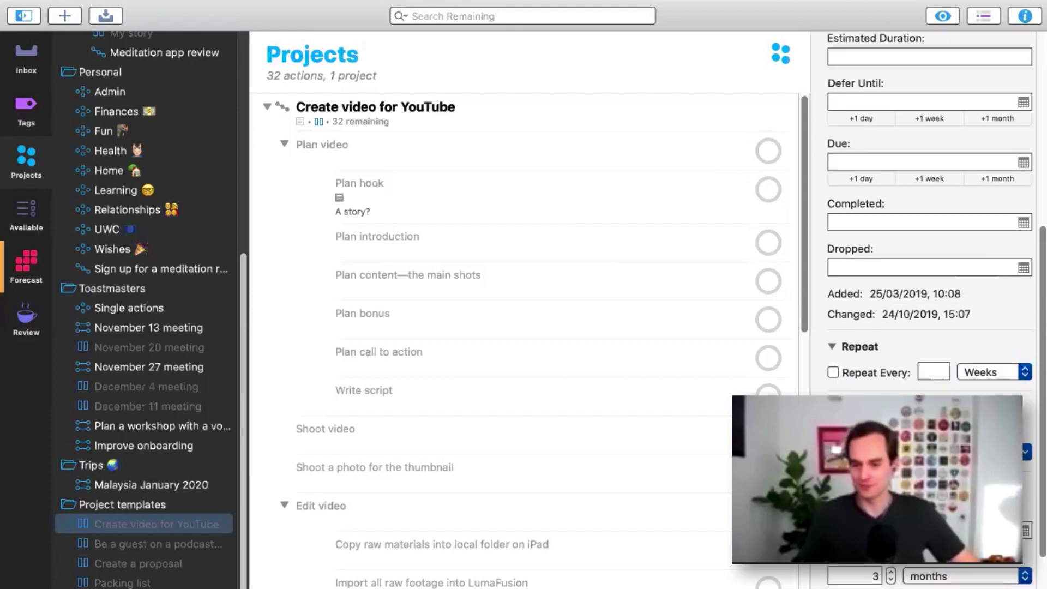
scroll(927, 480, down, 1)
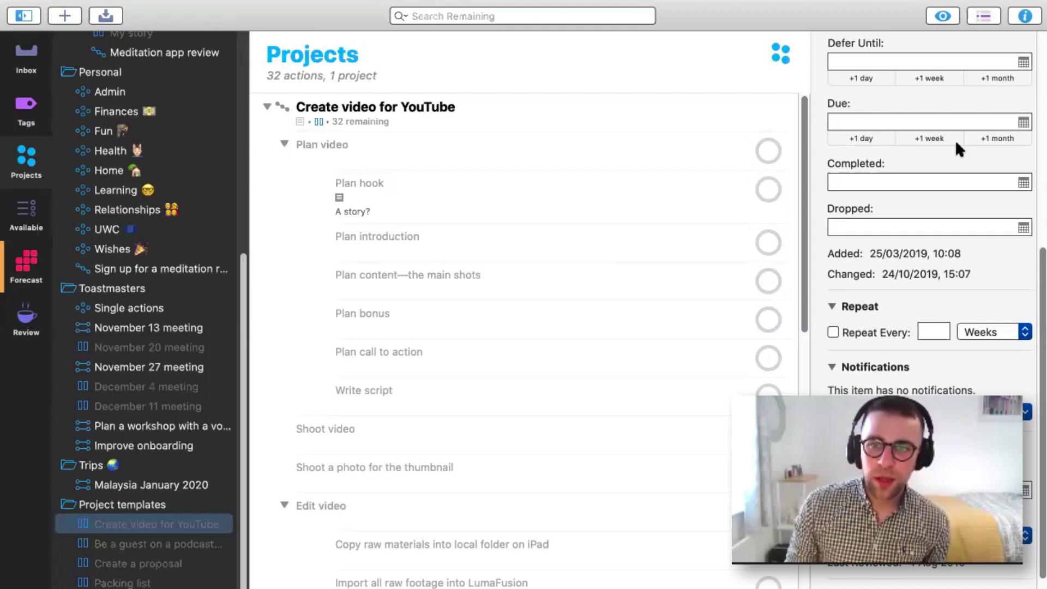
scroll(957, 153, up, 8)
scroll(892, 144, down, 10)
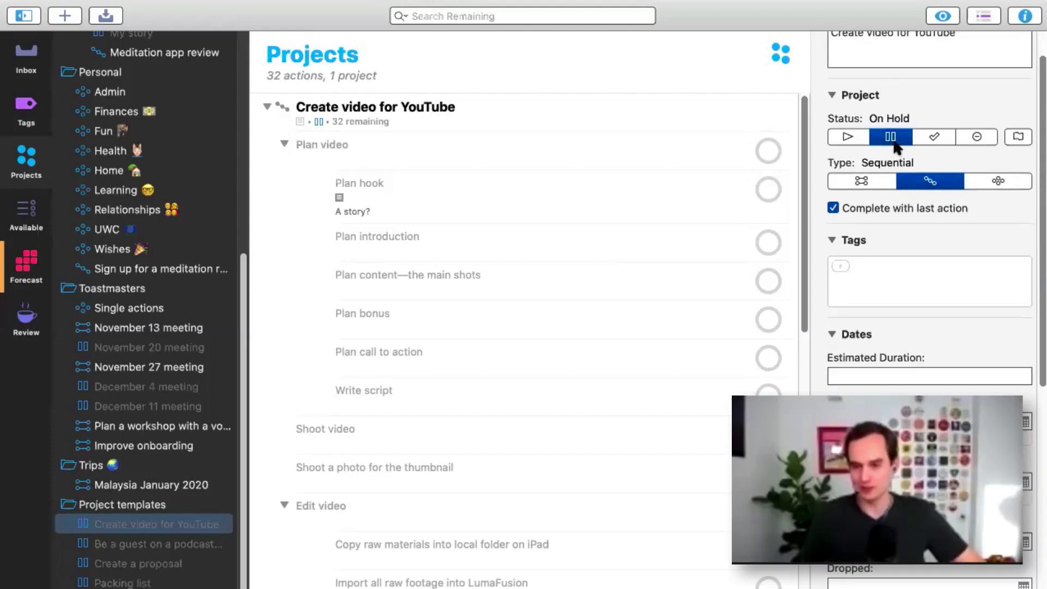
scroll(871, 152, up, 1)
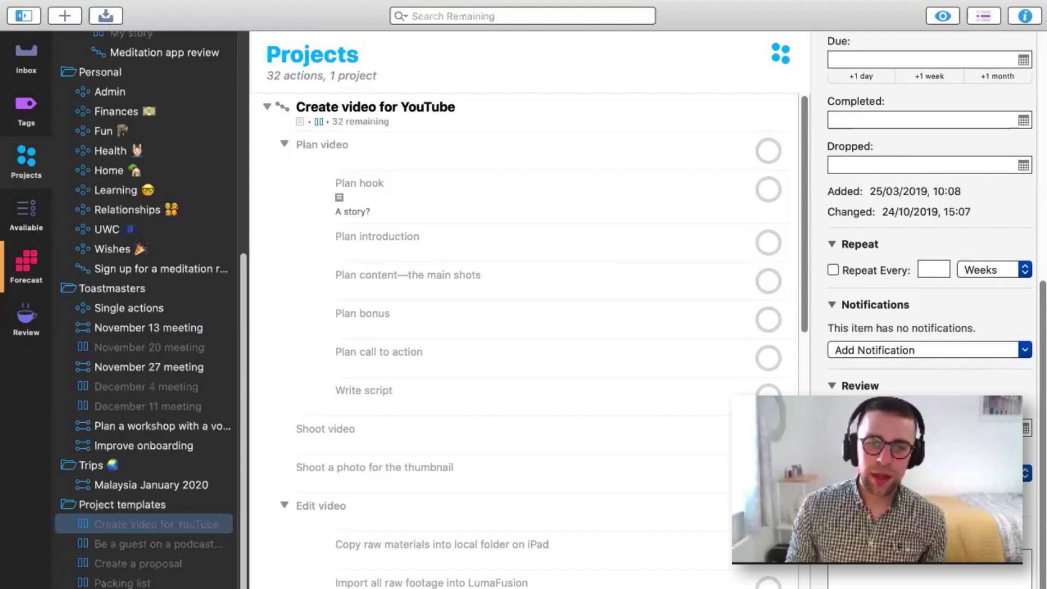